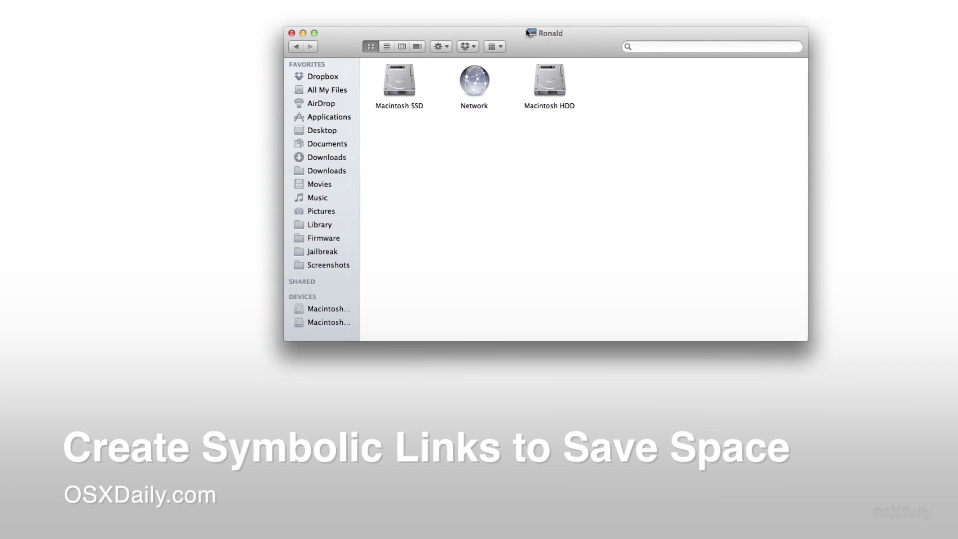
# Shift the Finder window left, check its title-bar path list, and select Macintosh SSD.
pyautogui.moveTo(522, 29); pyautogui.dragTo(476, 27)
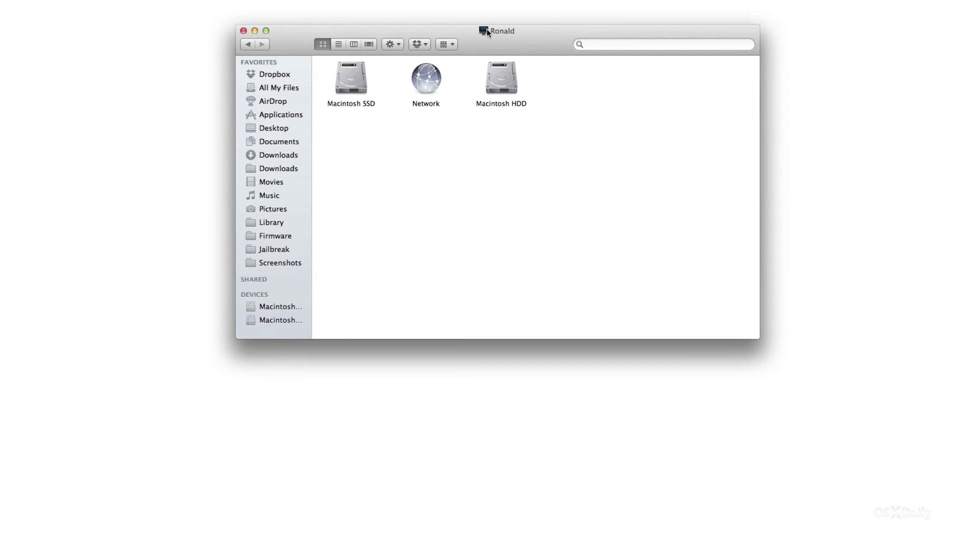
pyautogui.keyDown('super'); pyautogui.click(485, 30); pyautogui.keyUp('super')
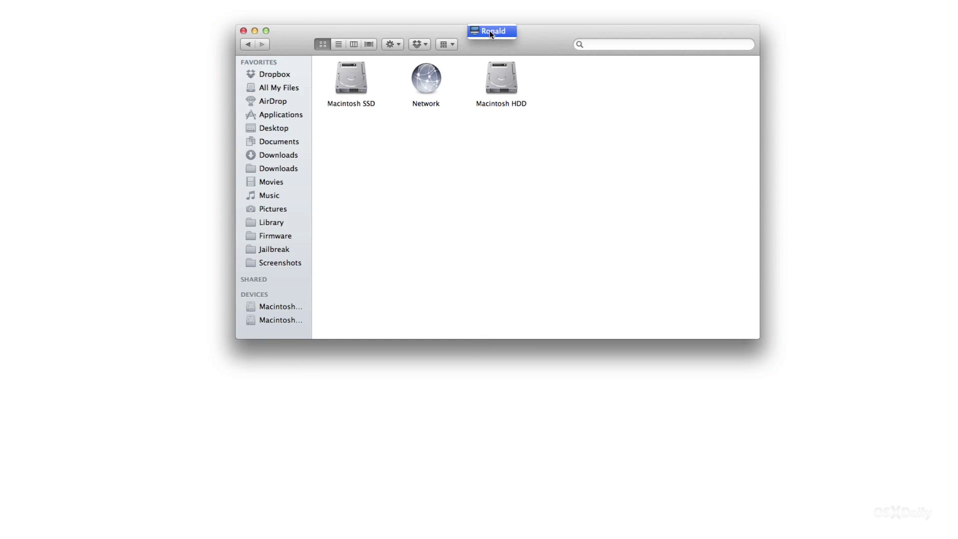
pyautogui.keyDown('super'); pyautogui.click(490, 31); pyautogui.keyUp('super')
pyautogui.click(553, 82)
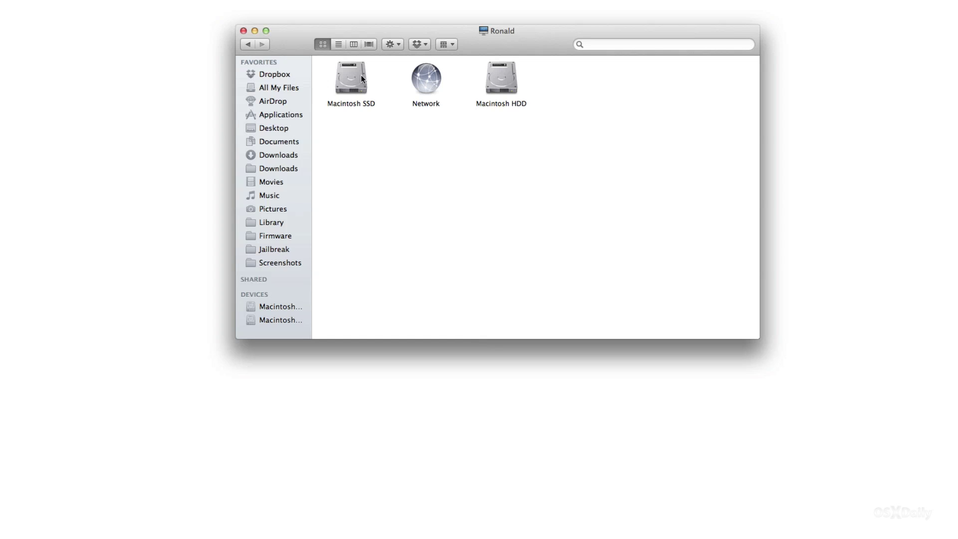
pyautogui.click(497, 87)
# Check Macintosh SSD's Get Info: 119.17 GB capacity and 62.33 GB available, then close it.
pyautogui.rightClick(351, 85)
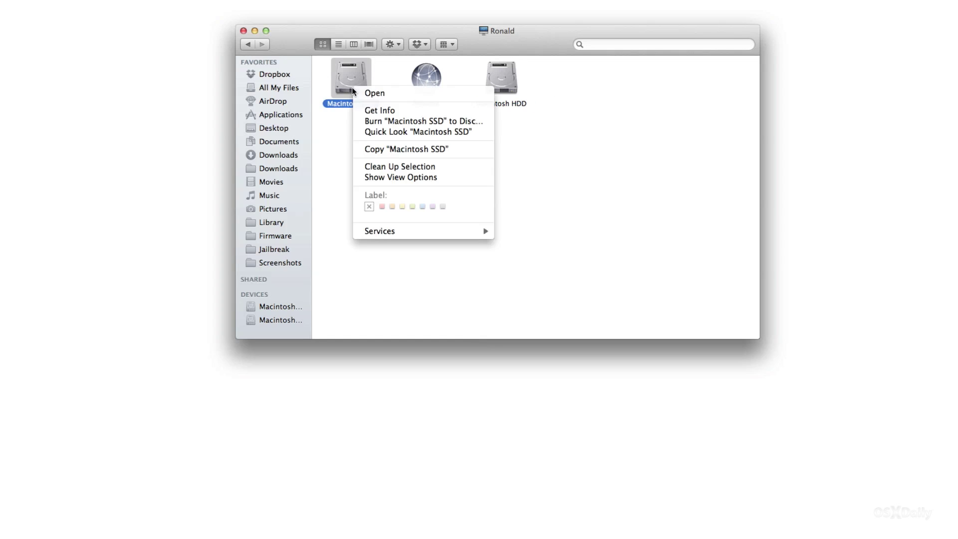
pyautogui.click(400, 109)
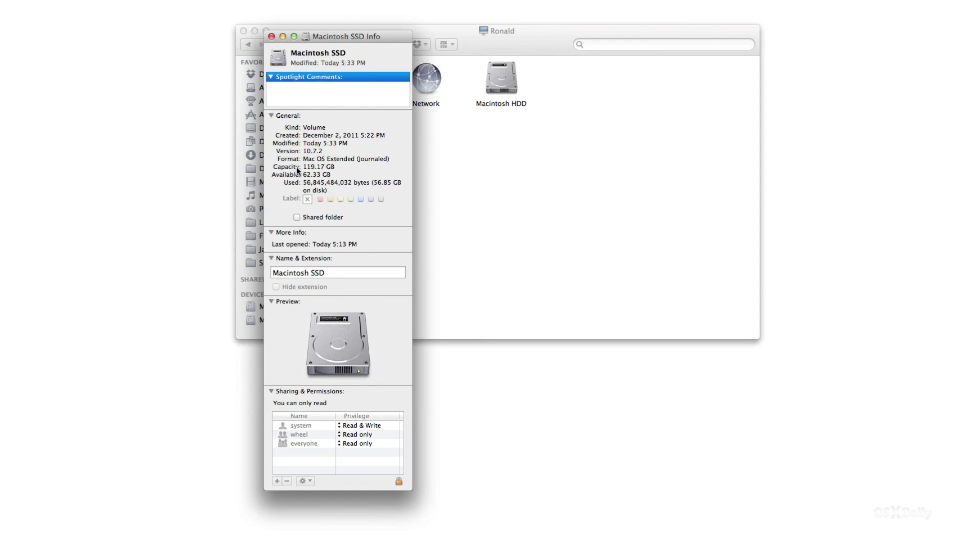
pyautogui.moveTo(301, 167); pyautogui.dragTo(348, 166)
pyautogui.click(348, 167)
pyautogui.moveTo(338, 175); pyautogui.dragTo(302, 175)
pyautogui.click(331, 173)
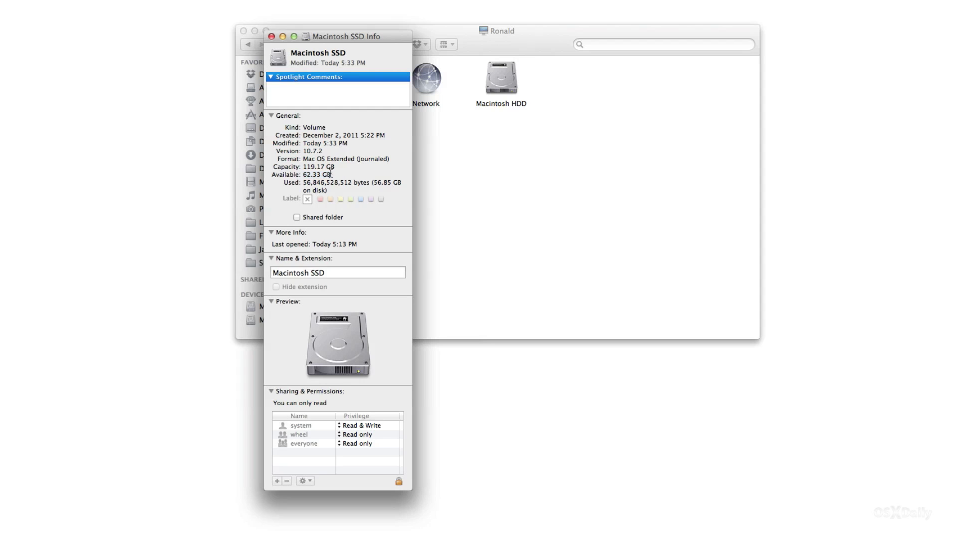
pyautogui.click(272, 36)
# Check Macintosh HDD's Get Info: 999.86 GB capacity and 689.74 GB available, then close it.
pyautogui.rightClick(499, 84)
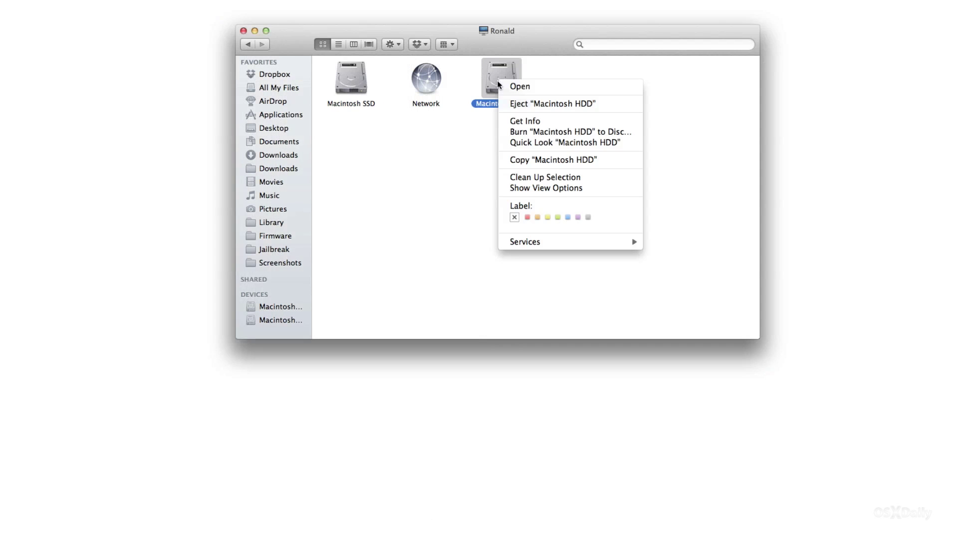
pyautogui.click(532, 122)
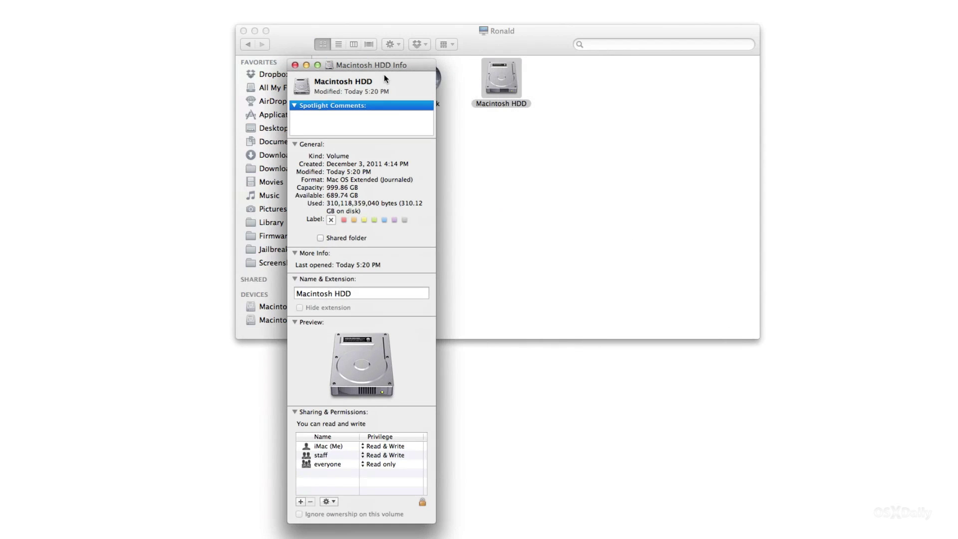
pyautogui.moveTo(329, 187); pyautogui.dragTo(386, 188)
pyautogui.click(386, 188)
pyautogui.moveTo(327, 196); pyautogui.dragTo(381, 196)
pyautogui.click(381, 195)
pyautogui.click(294, 65)
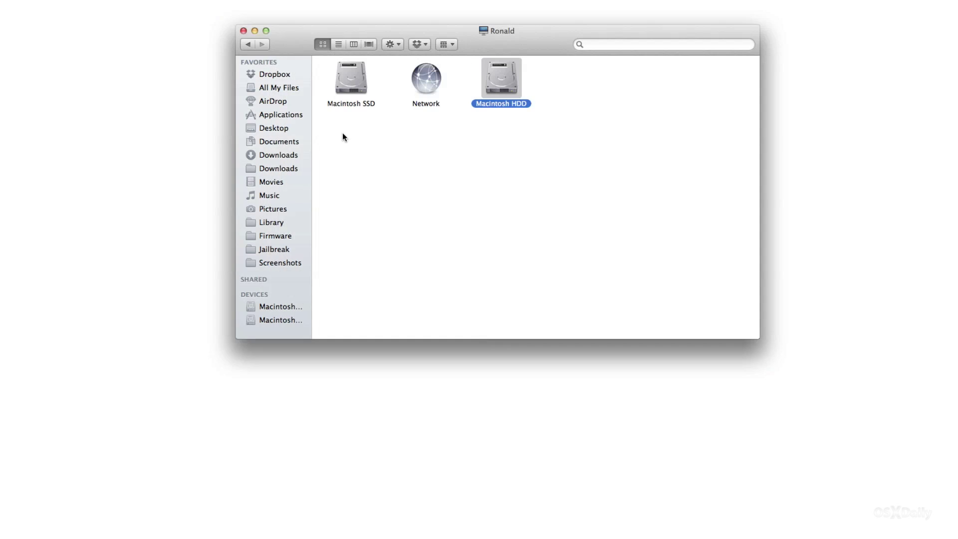
# Select Macintosh SSD and Macintosh HDD in turn, then deselect both drives.
pyautogui.click(348, 100)
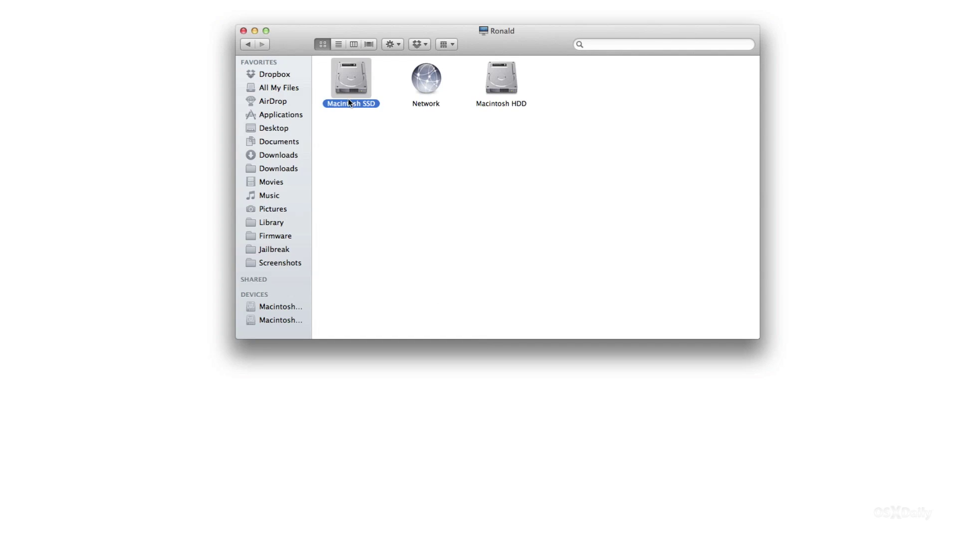
pyautogui.click(509, 87)
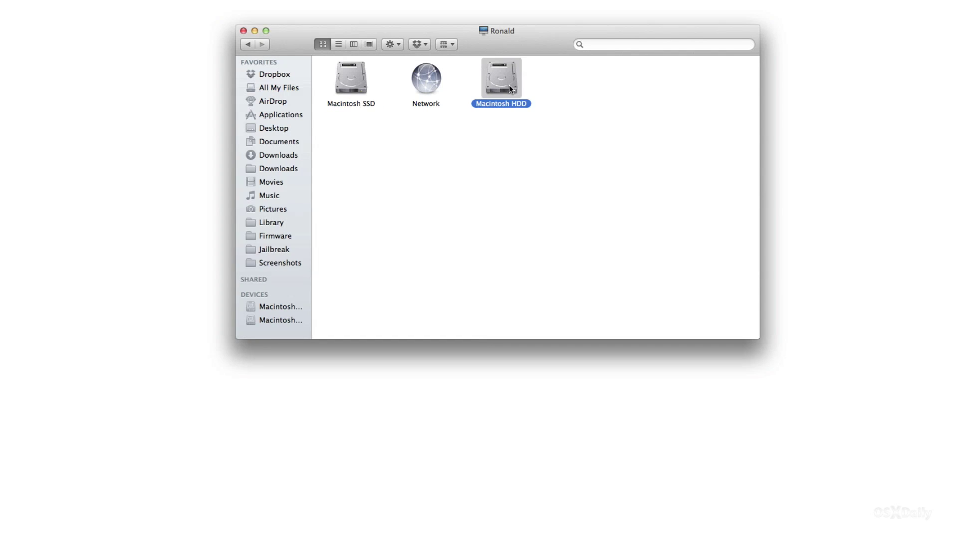
pyautogui.click(387, 125)
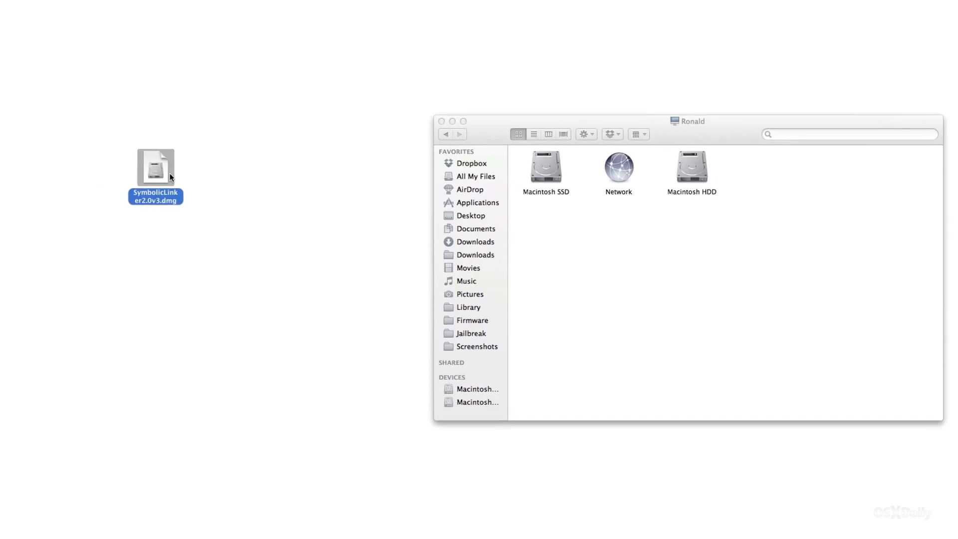
# Mount SymbolicLinker2.0v3.dmg, inspect its service and instruction files, and open Macintosh SSD alongside.
pyautogui.doubleClick(184, 189)
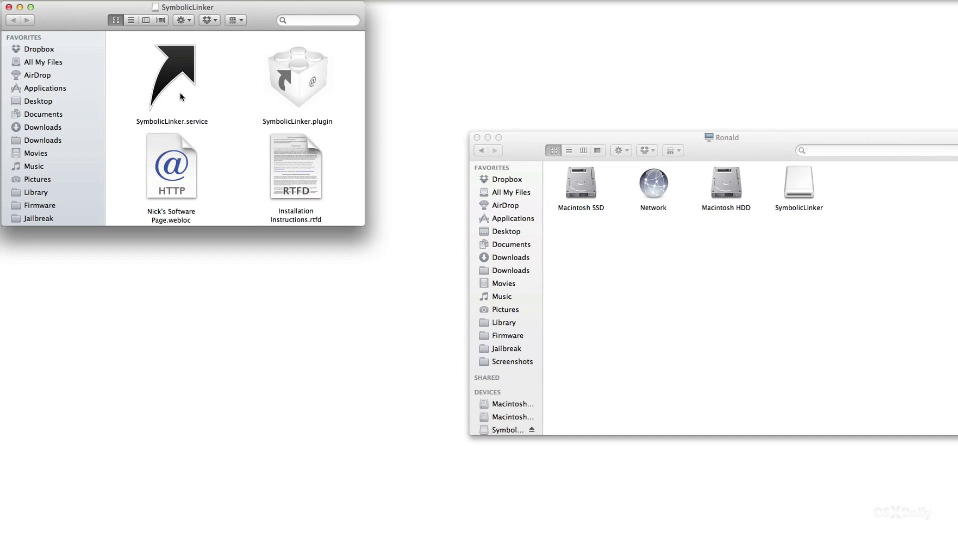
pyautogui.click(167, 86)
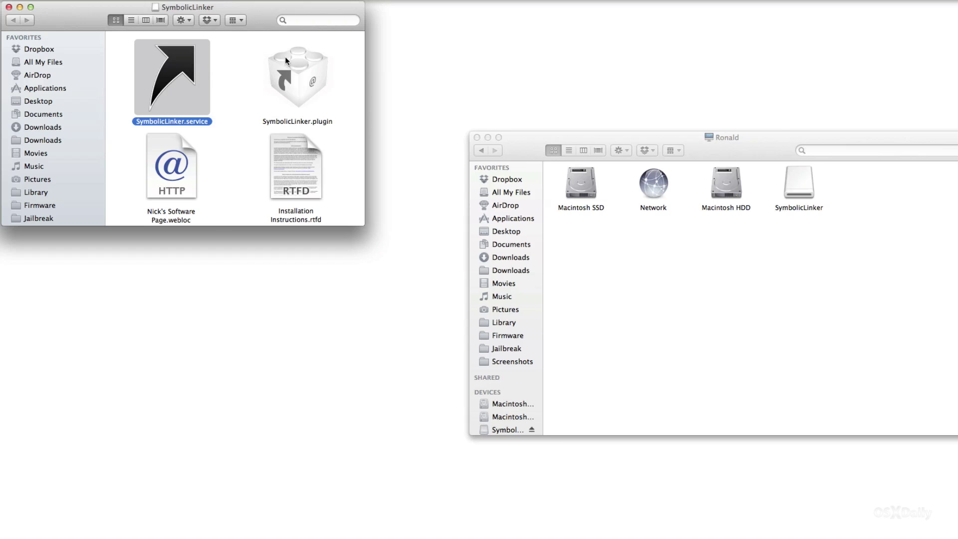
pyautogui.click(284, 168)
pyautogui.click(173, 111)
pyautogui.doubleClick(590, 192)
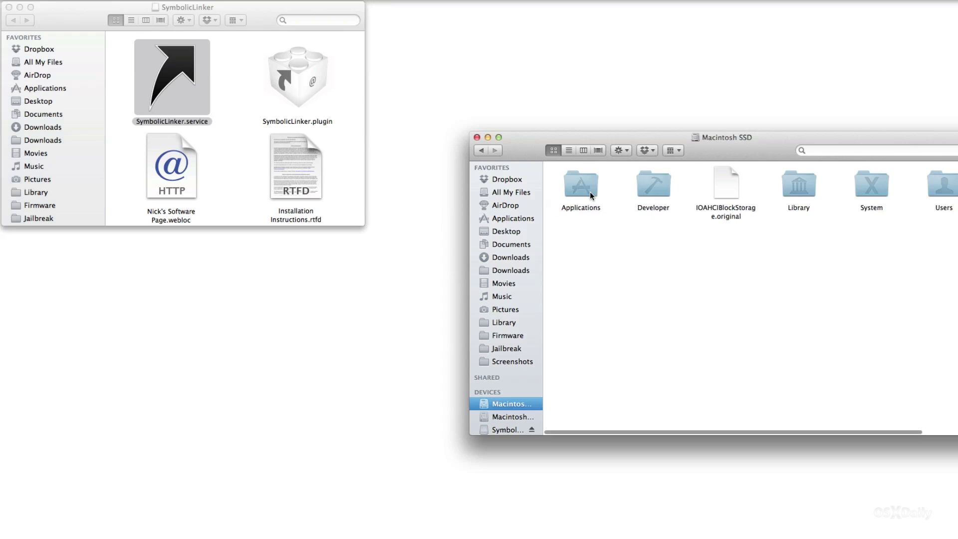
# Go to Library > Services on the SSD and copy SymbolicLinker.service into it.
pyautogui.doubleClick(796, 185)
pyautogui.scroll(-5, 684, 241)
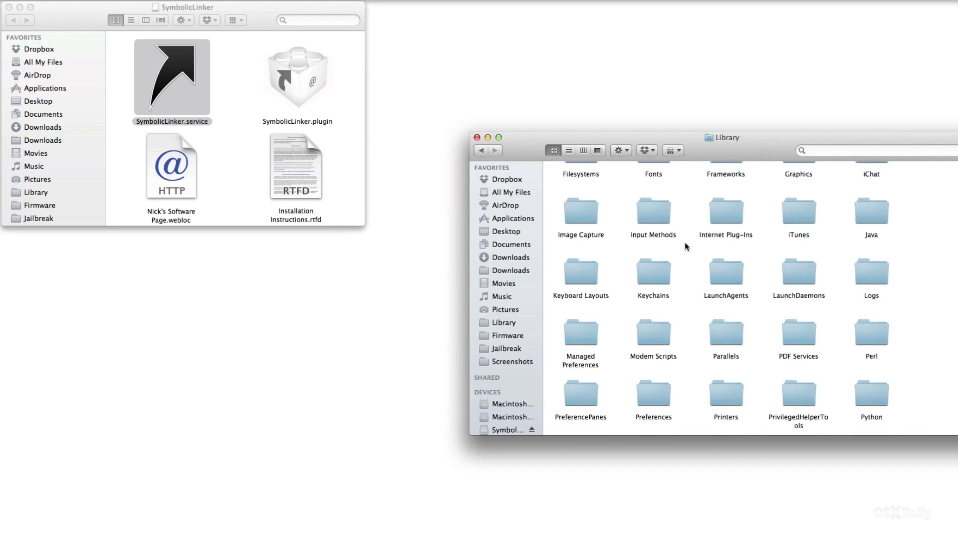
pyautogui.scroll(-5, 685, 245)
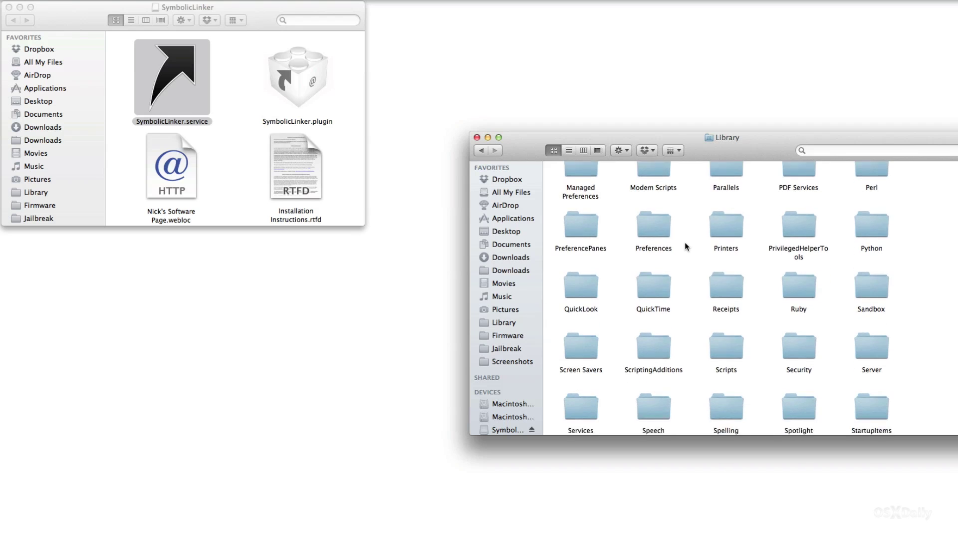
pyautogui.scroll(-1, 685, 241)
pyautogui.scroll(-2, 658, 354)
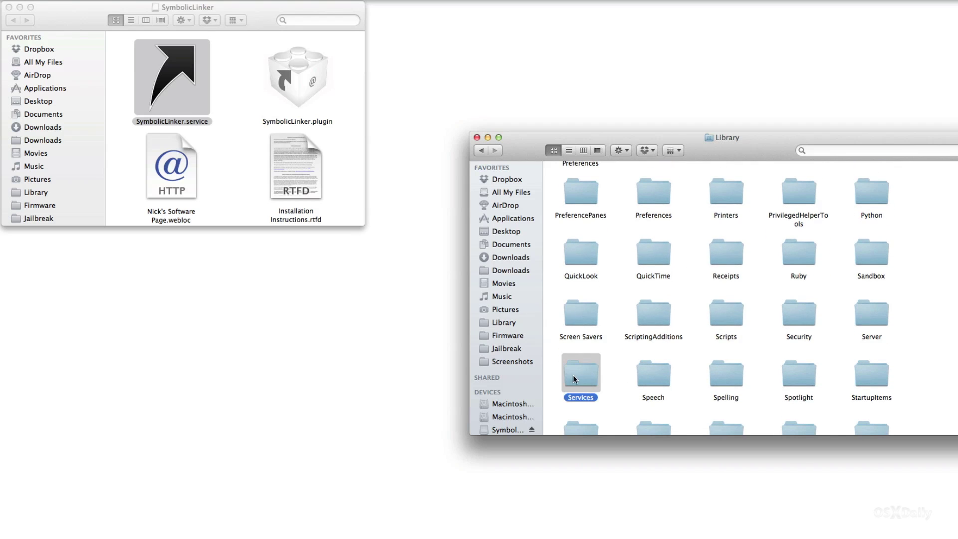
pyautogui.scroll(1, 575, 379)
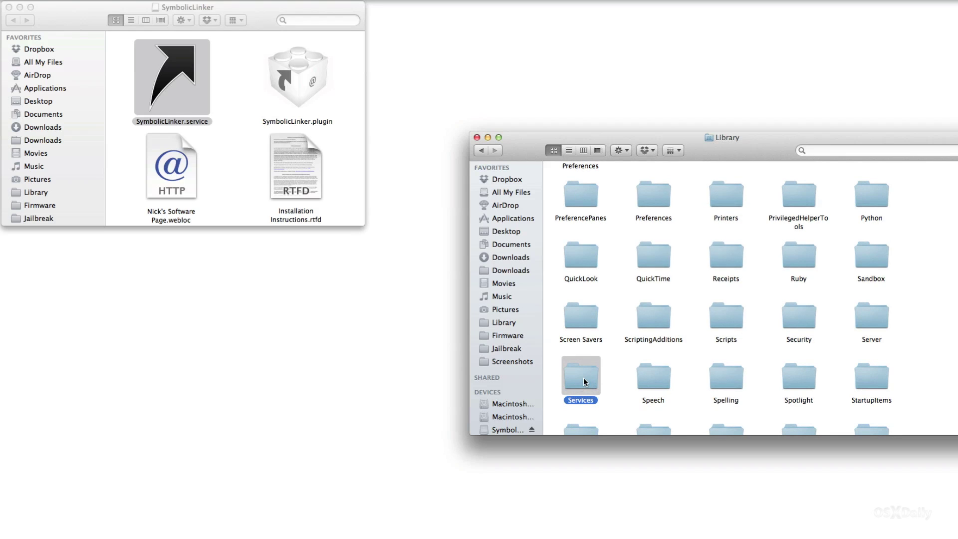
pyautogui.doubleClick(585, 381)
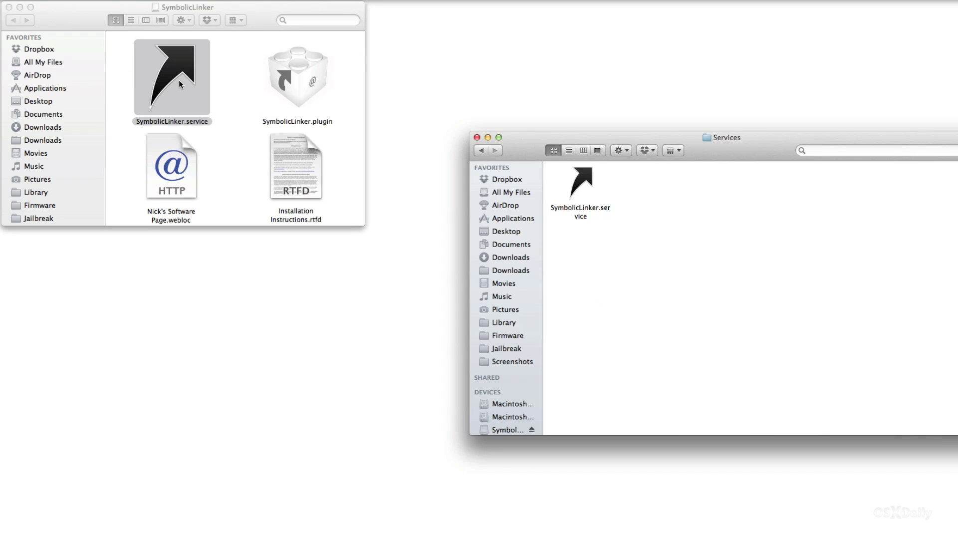
pyautogui.moveTo(181, 84)
pyautogui.mouseDown()
pyautogui.moveTo(684, 214)
pyautogui.moveTo(183, 86)
pyautogui.moveTo(186, 78)
pyautogui.mouseUp()
pyautogui.click(581, 183)
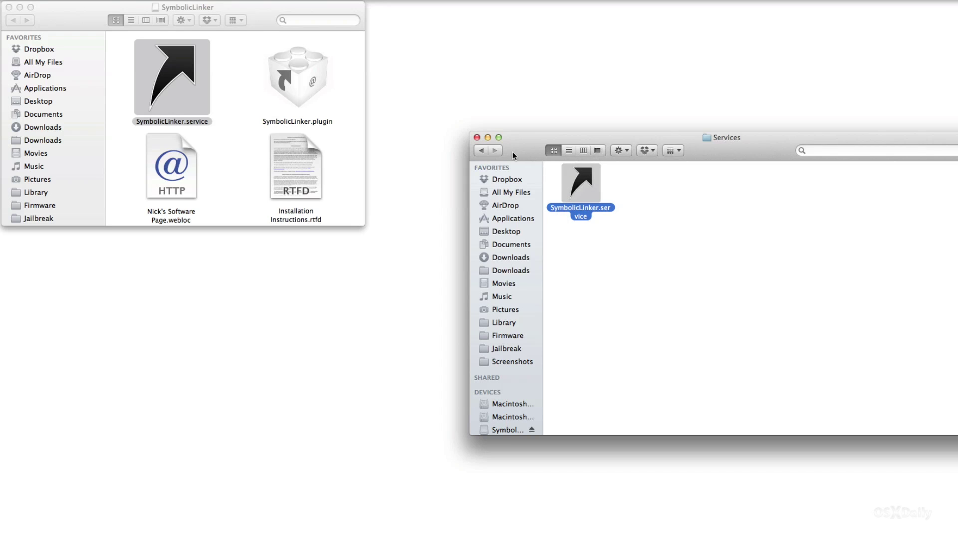
pyautogui.rightClick(591, 187)
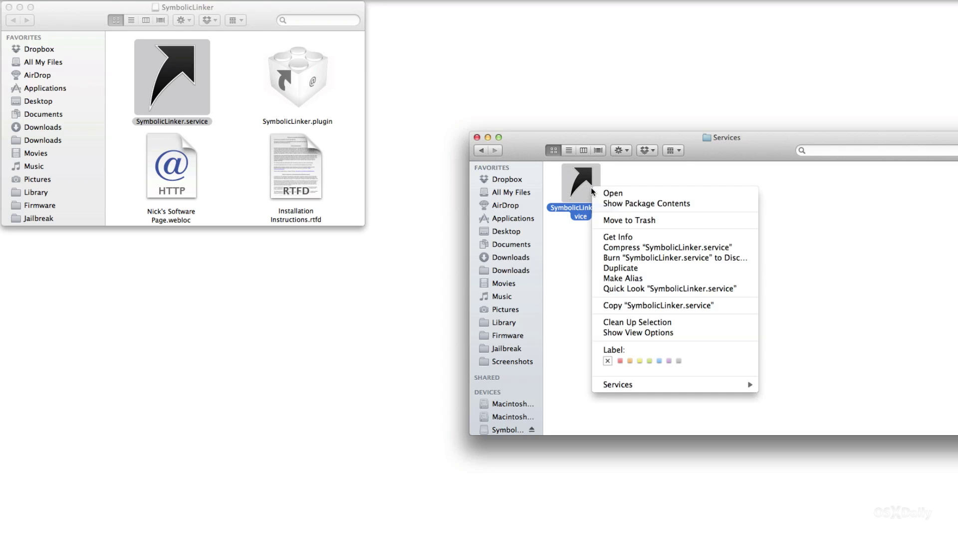
pyautogui.moveTo(649, 385)
pyautogui.click(851, 301)
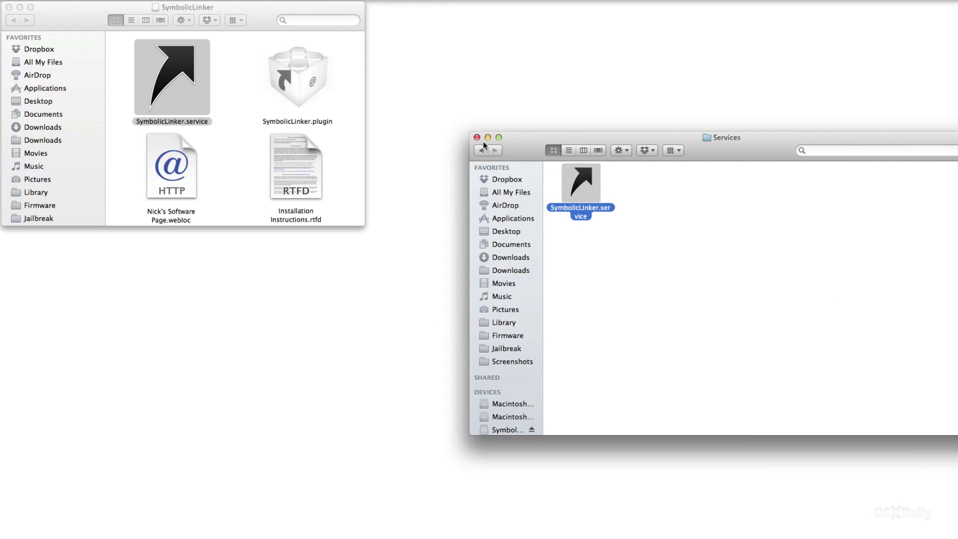
# Close the disk image window, scan Macintosh SSD in DaisyDisk, and drill into Library > Audio.
pyautogui.click(10, 7)
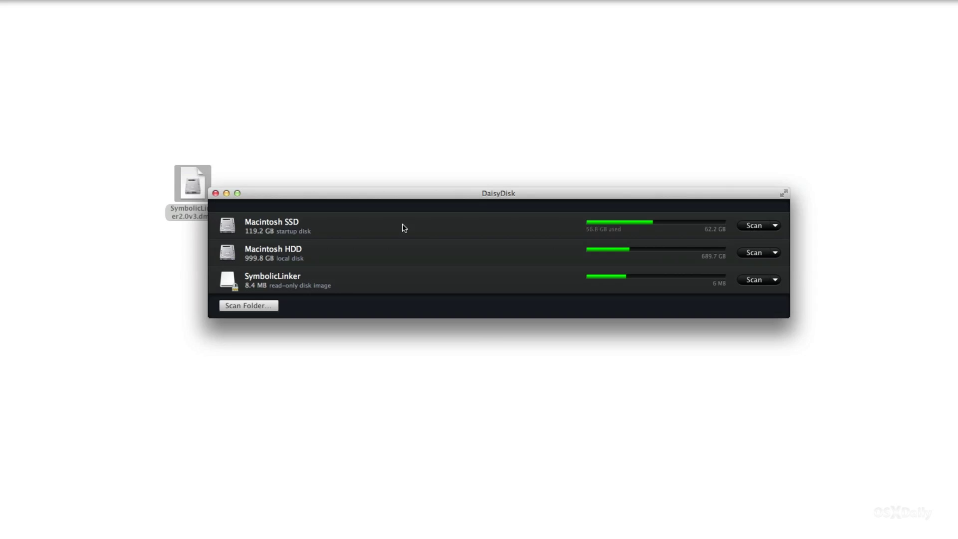
pyautogui.click(750, 228)
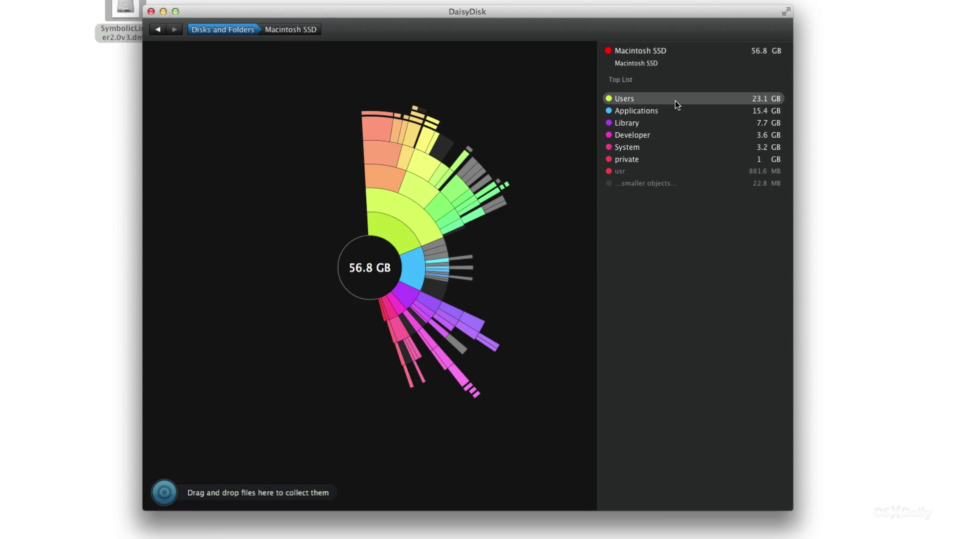
pyautogui.click(724, 123)
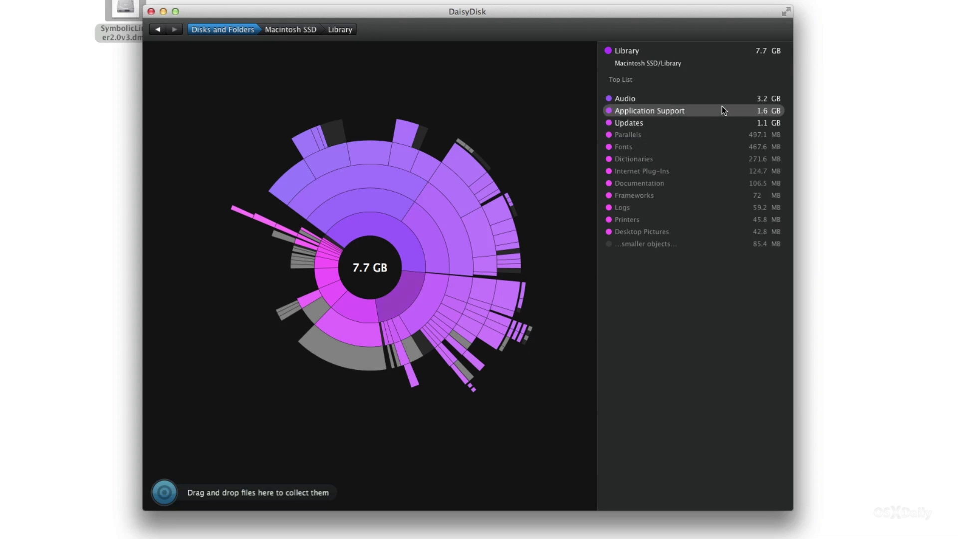
pyautogui.click(722, 101)
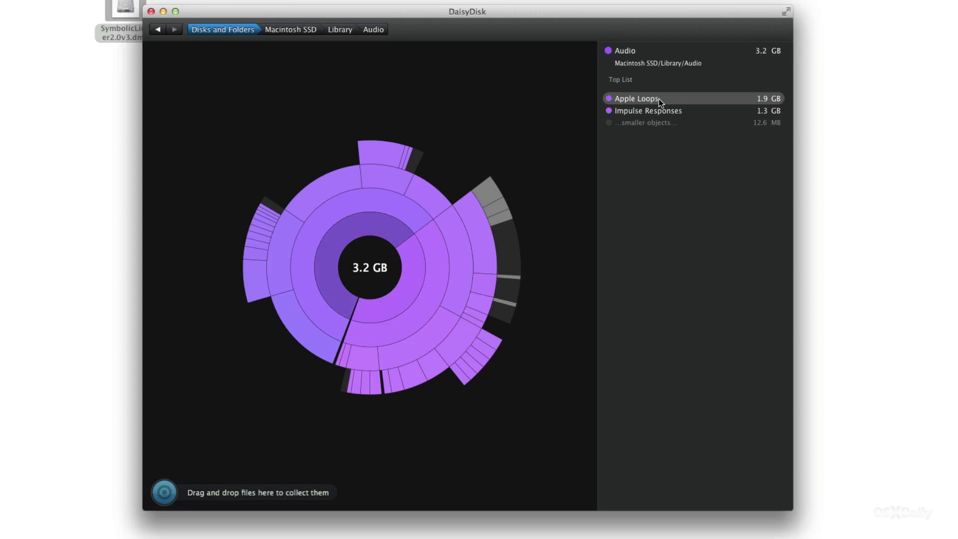
# Reveal Apple Loops in Finder from DaisyDisk and confirm its 1.89 GB size in Get Info.
pyautogui.rightClick(658, 99)
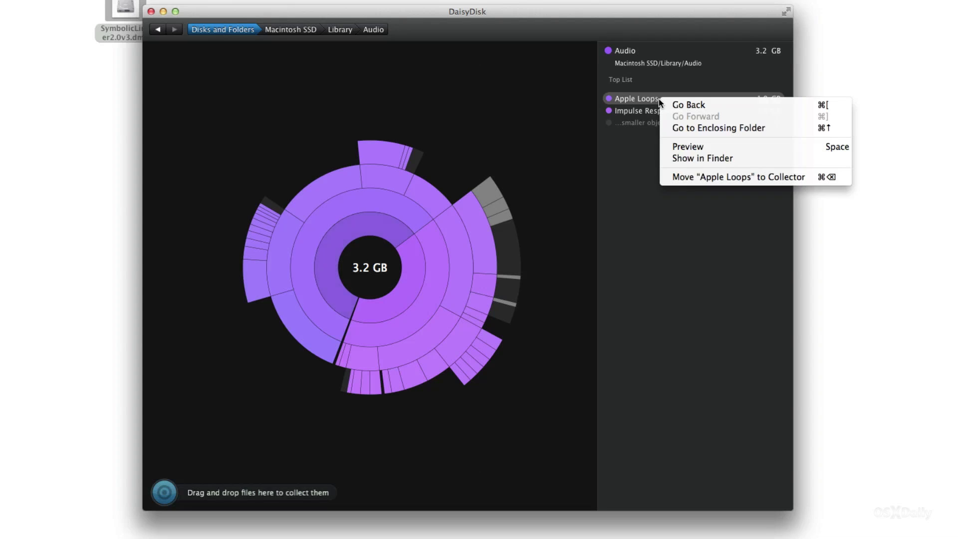
pyautogui.click(668, 172)
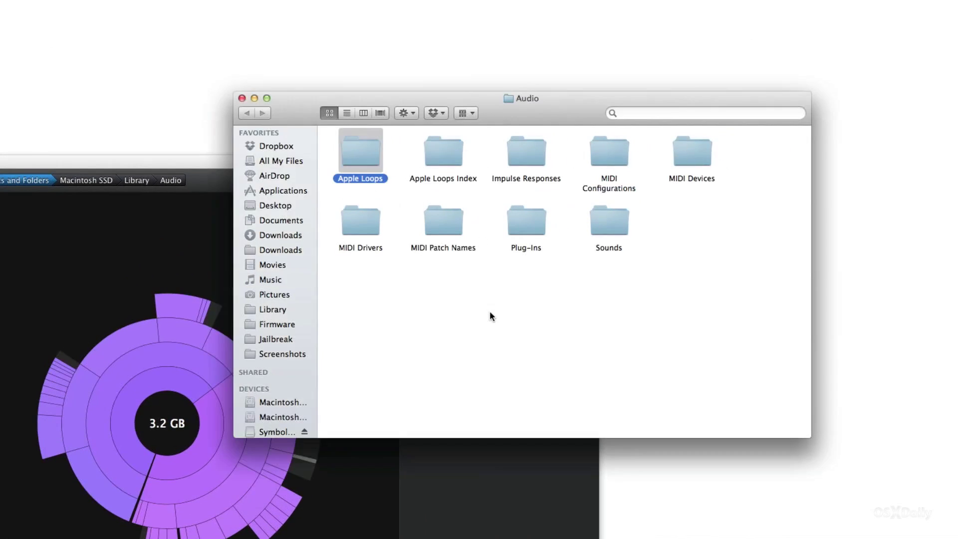
pyautogui.rightClick(354, 151)
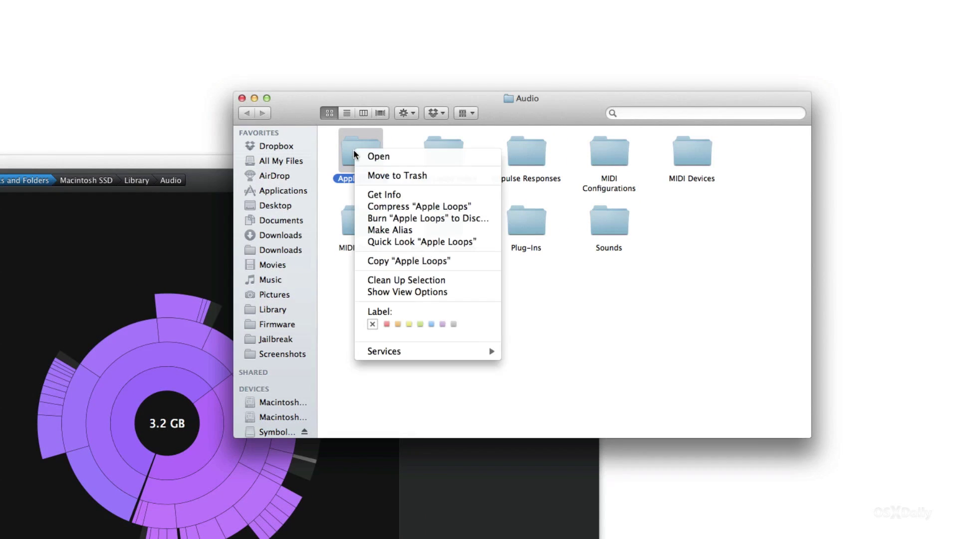
pyautogui.click(382, 193)
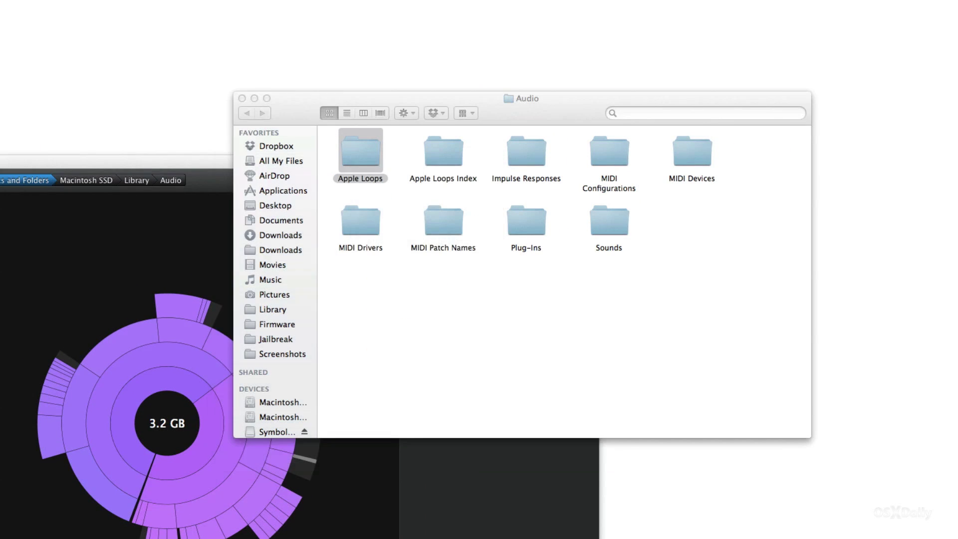
pyautogui.press('super+i')
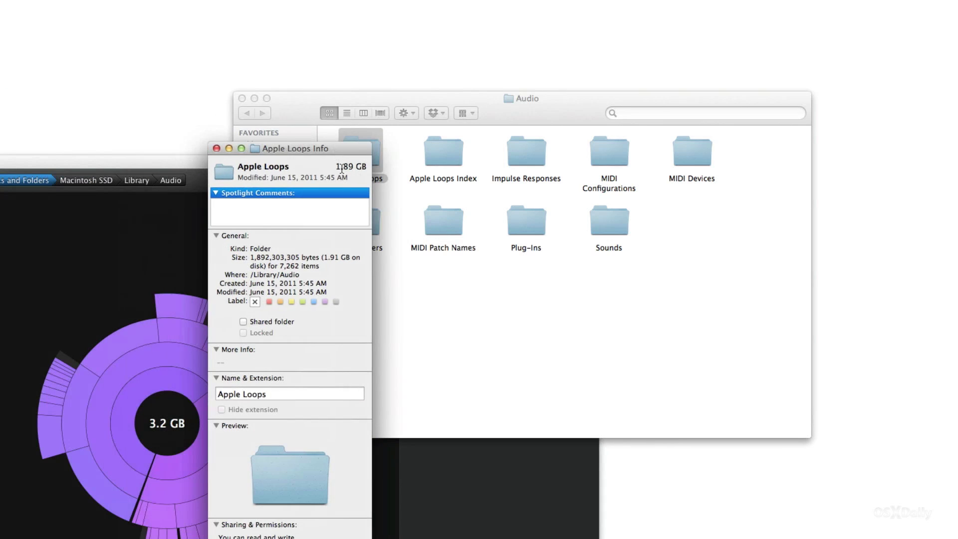
pyautogui.click(217, 149)
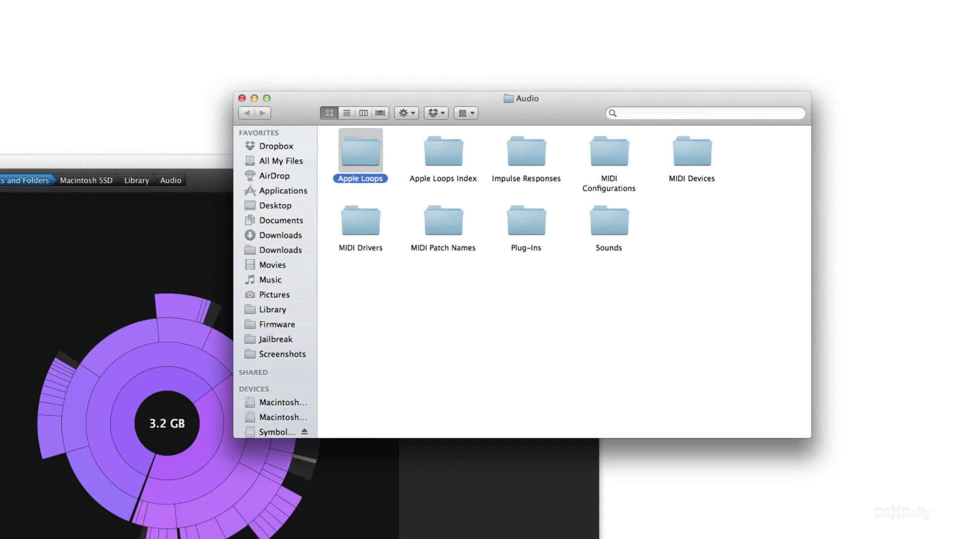
pyautogui.press('super+n')
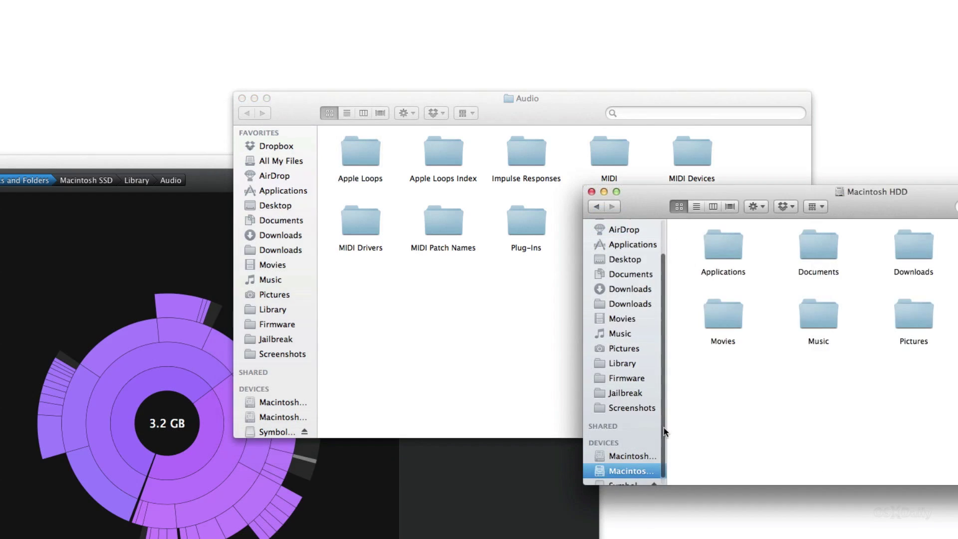
# Copy Apple Loops from the SSD's Audio folder into the Music folder on Macintosh HDD.
pyautogui.scroll(3, 518, 360)
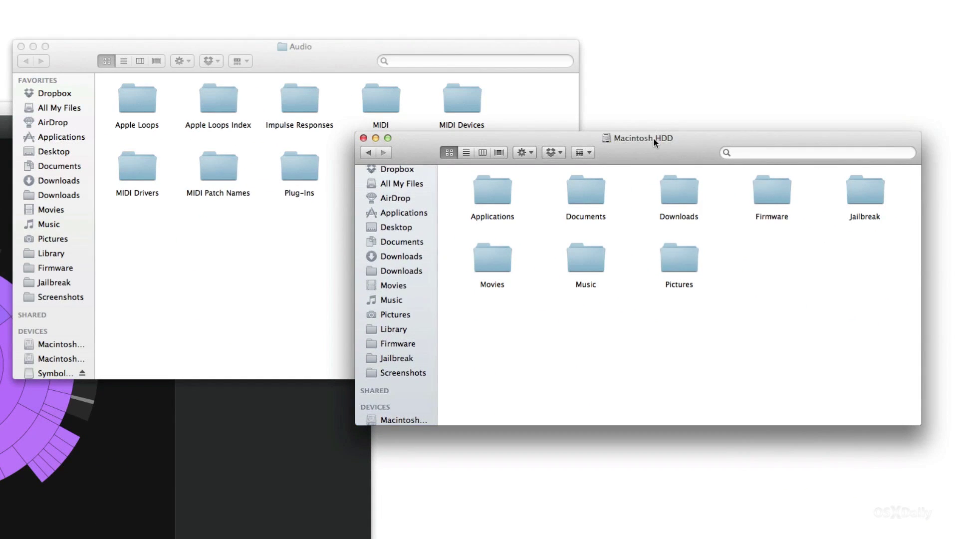
pyautogui.doubleClick(589, 266)
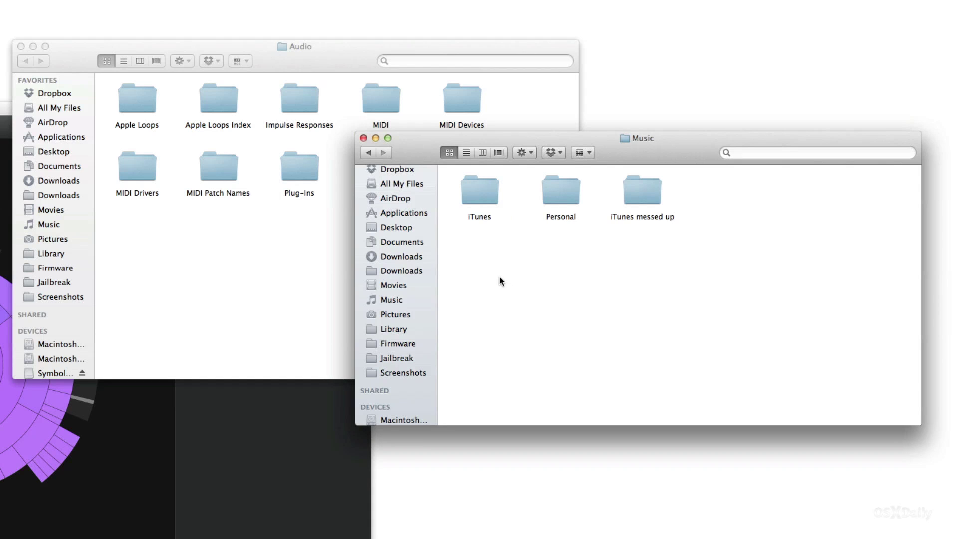
pyautogui.moveTo(142, 96); pyautogui.dragTo(816, 239)
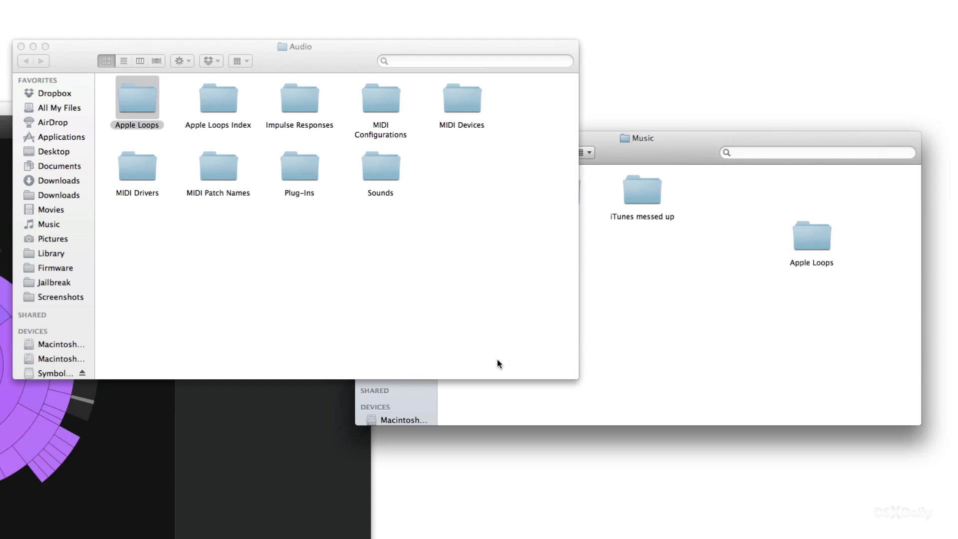
# Verify the Apple Loops copy in Music by browsing its contents and checking its 1.89 GB size.
pyautogui.moveTo(827, 244); pyautogui.dragTo(731, 201)
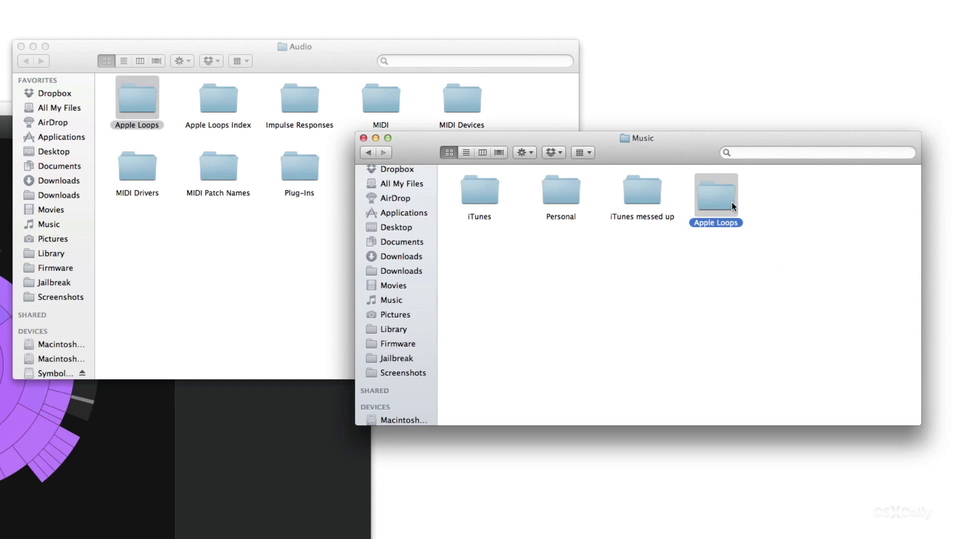
pyautogui.click(724, 249)
pyautogui.click(708, 212)
pyautogui.doubleClick(708, 208)
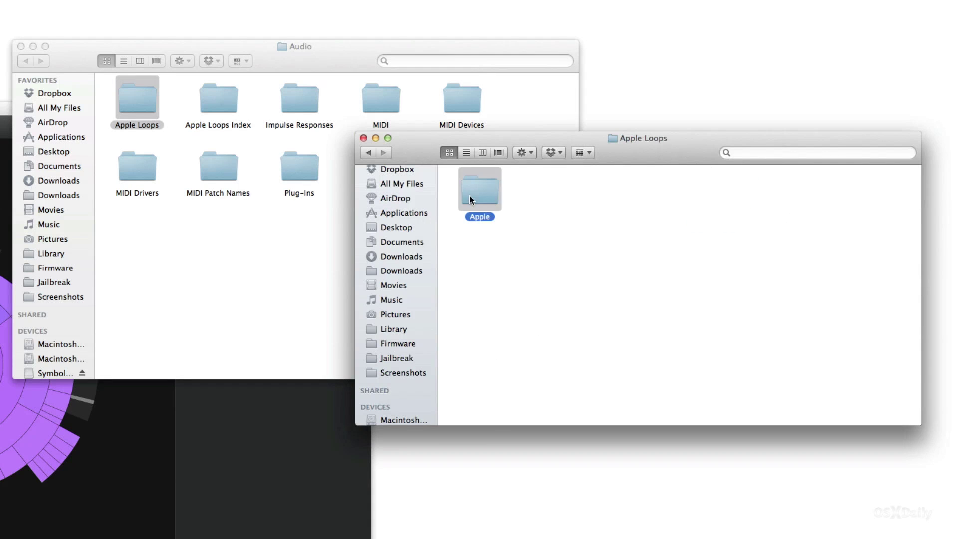
pyautogui.doubleClick(469, 195)
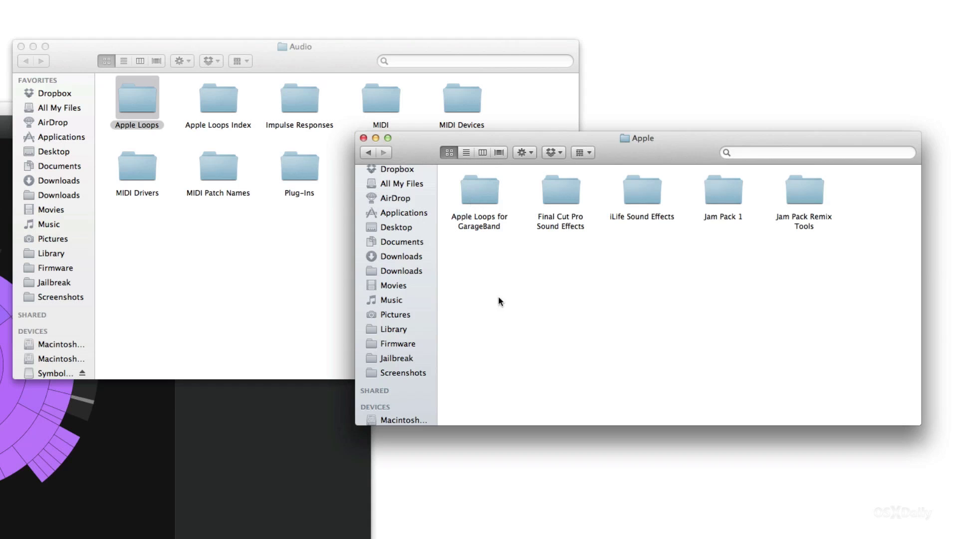
pyautogui.click(367, 152)
pyautogui.click(366, 153)
pyautogui.rightClick(698, 200)
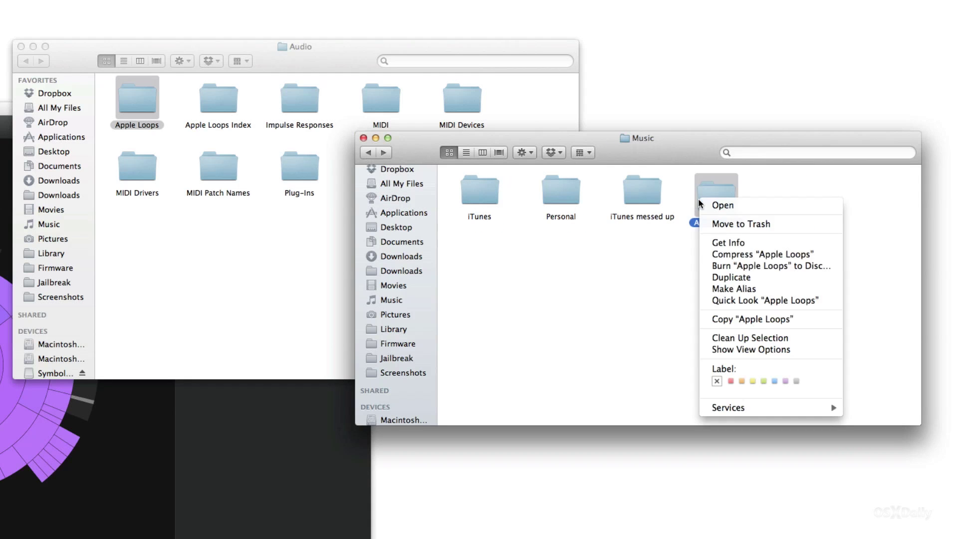
pyautogui.click(744, 241)
pyautogui.click(477, 135)
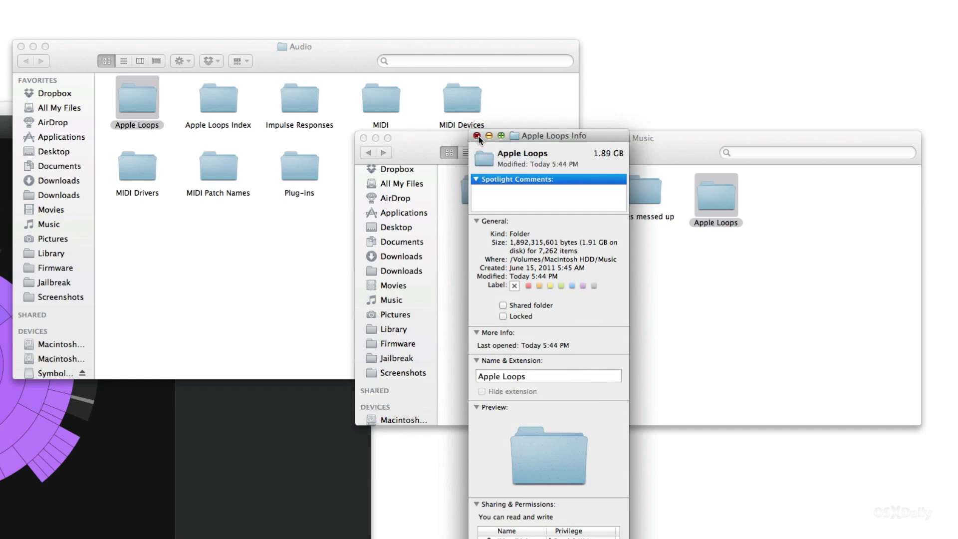
# Trash the original Apple Loops from the SSD's Audio folder, authenticating with the account password.
pyautogui.click(142, 101)
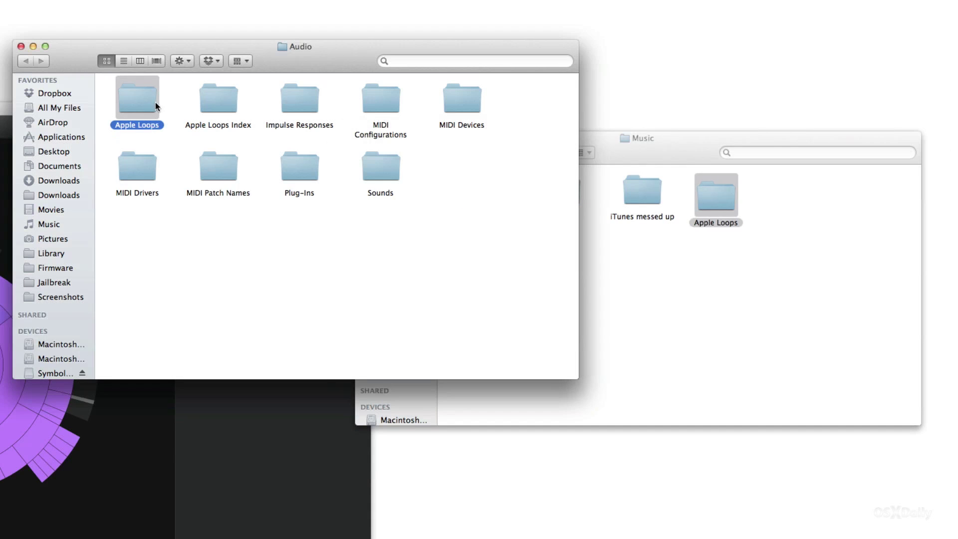
pyautogui.click(169, 103)
pyautogui.press('super+BackSpace')
pyautogui.write('••••••••••')
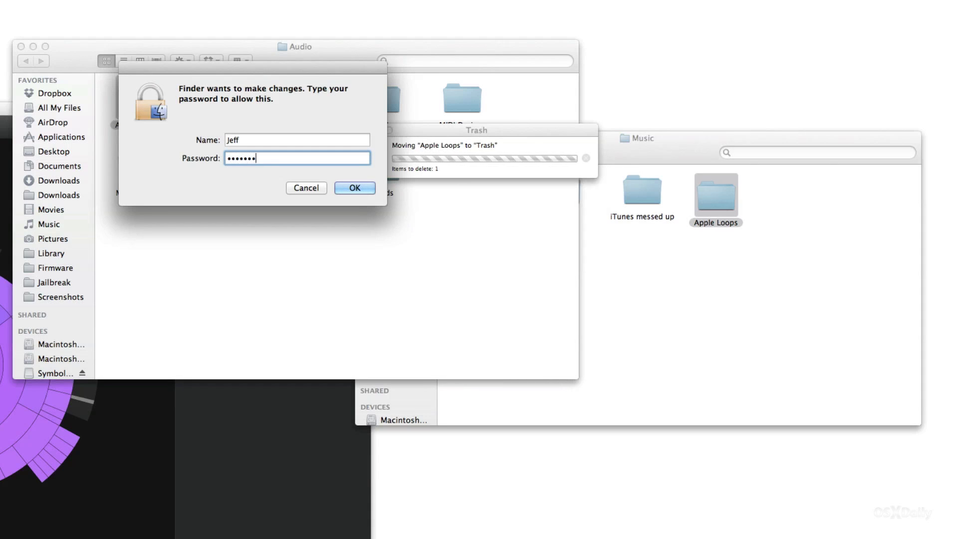
pyautogui.press('Return')
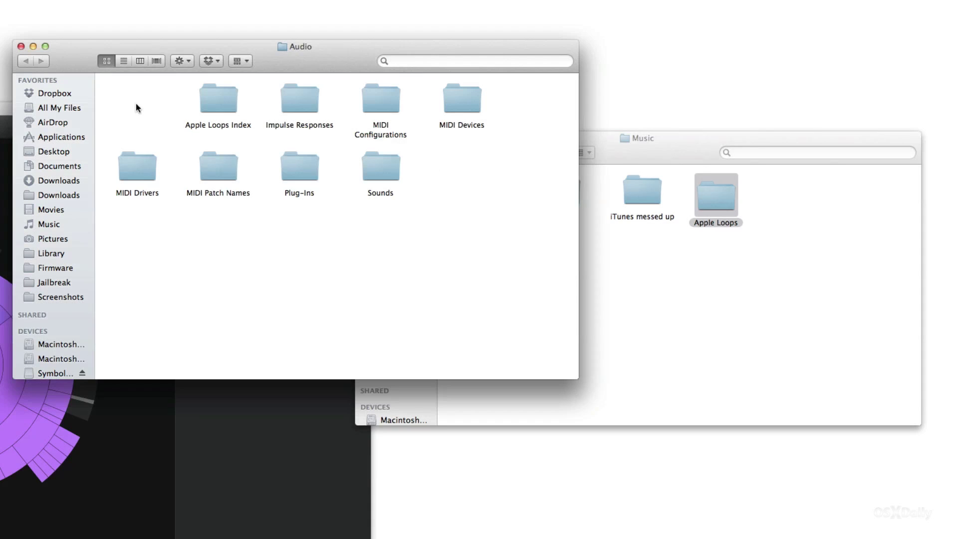
pyautogui.click(774, 320)
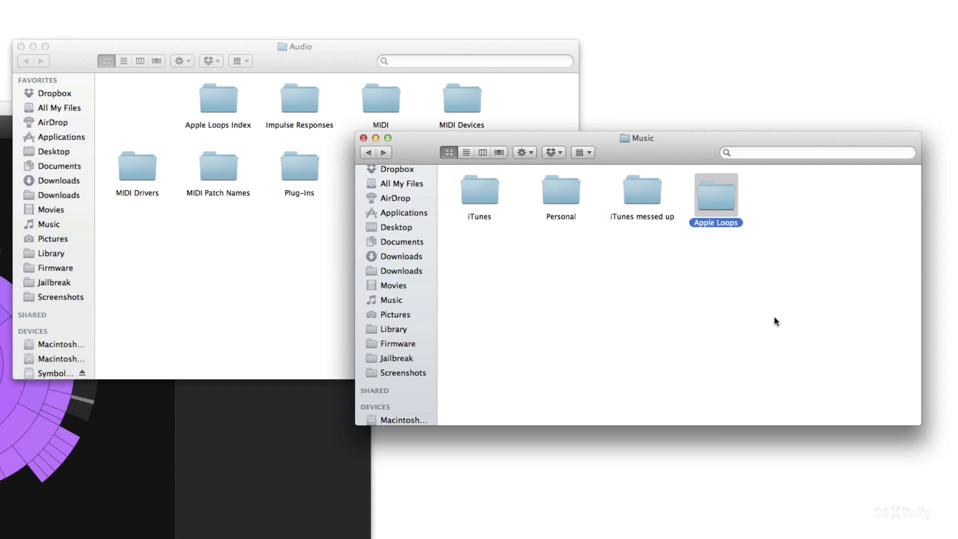
# Create a symlink to the Apple Loops copy and move it into the SSD's Audio folder, authenticating.
pyautogui.rightClick(705, 197)
pyautogui.moveTo(756, 404)
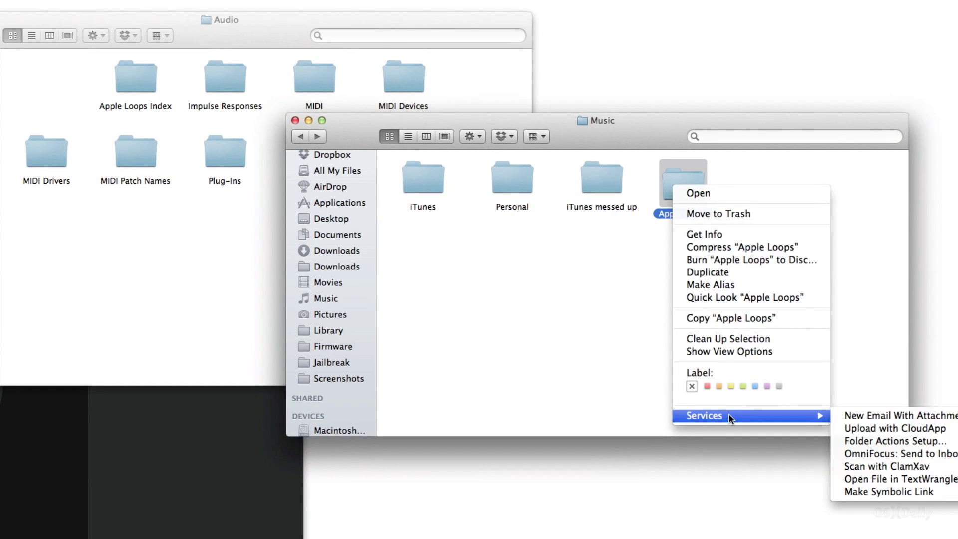
pyautogui.click(852, 489)
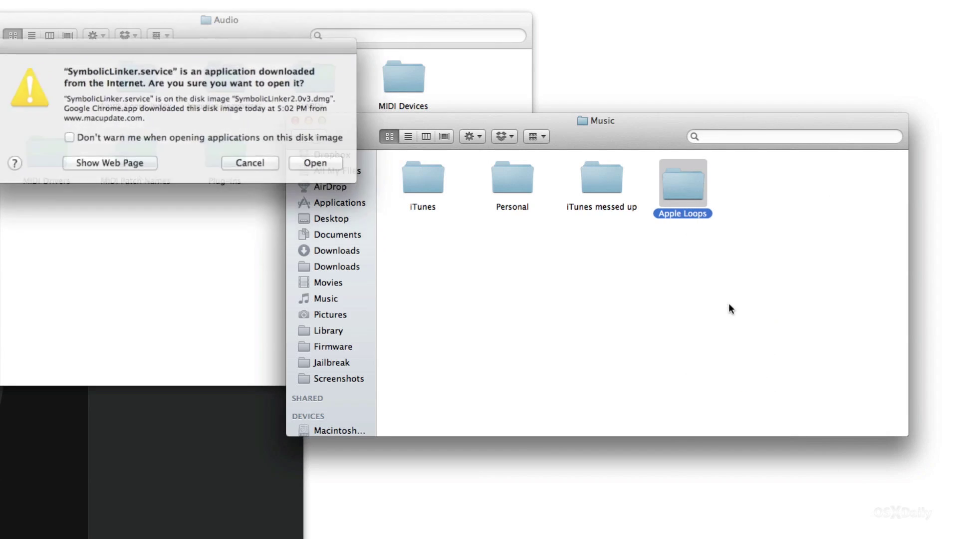
pyautogui.click(321, 164)
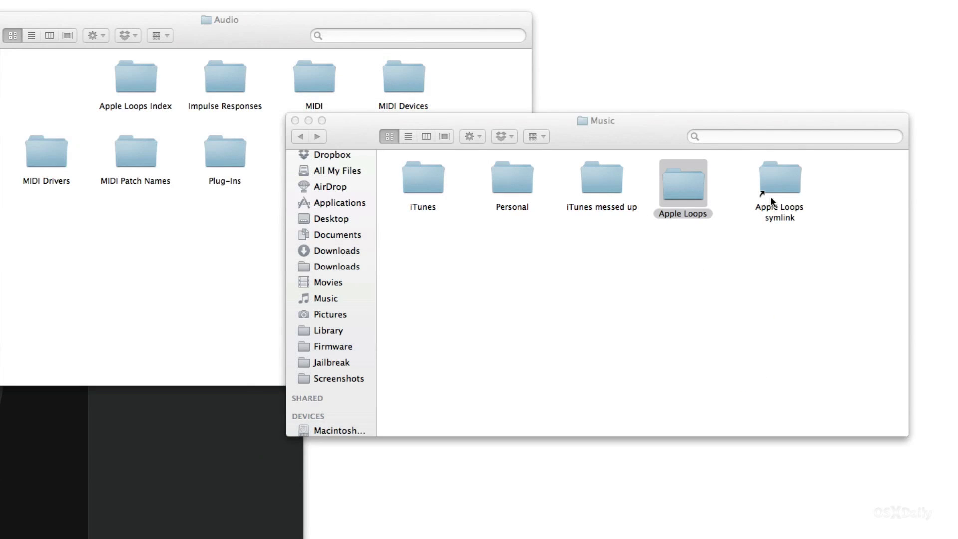
pyautogui.moveTo(783, 194); pyautogui.dragTo(64, 87)
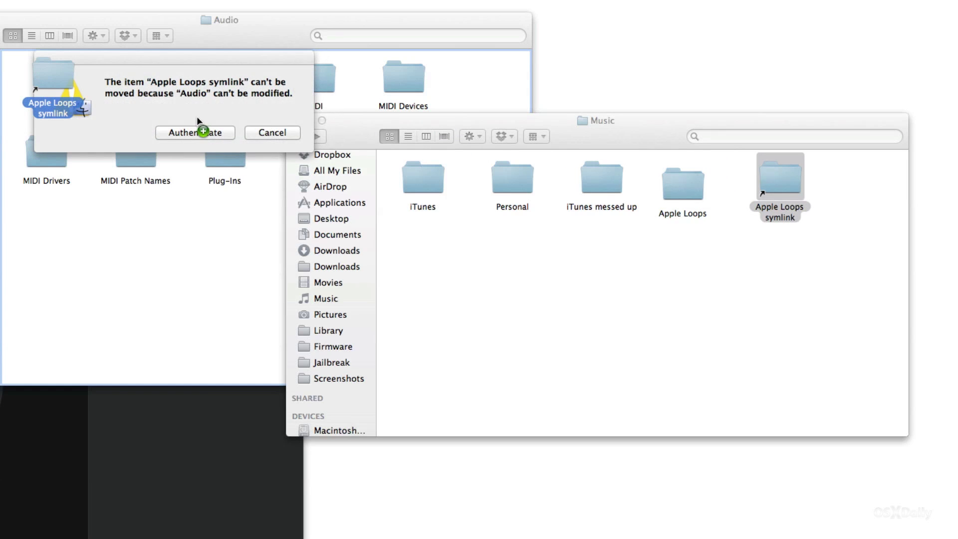
pyautogui.click(187, 131)
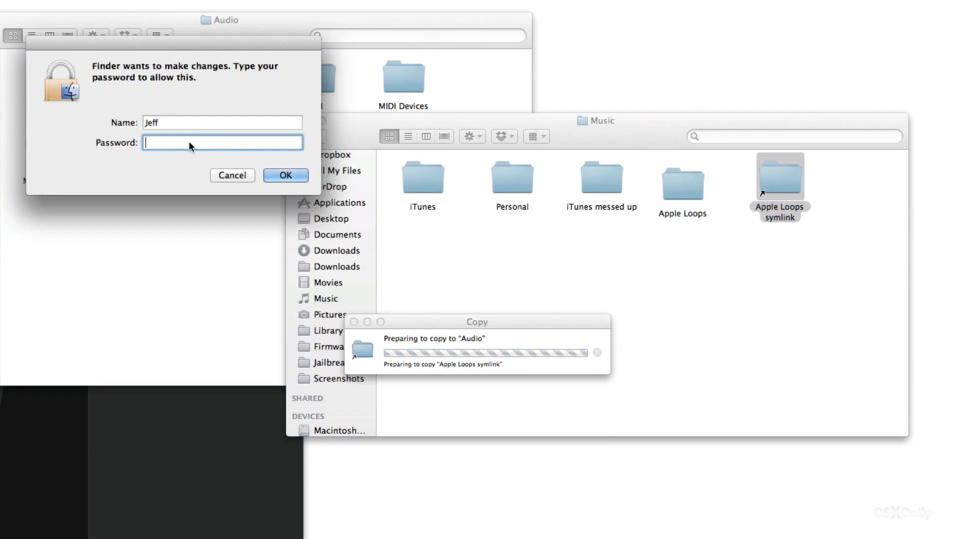
pyautogui.write('••••••••')
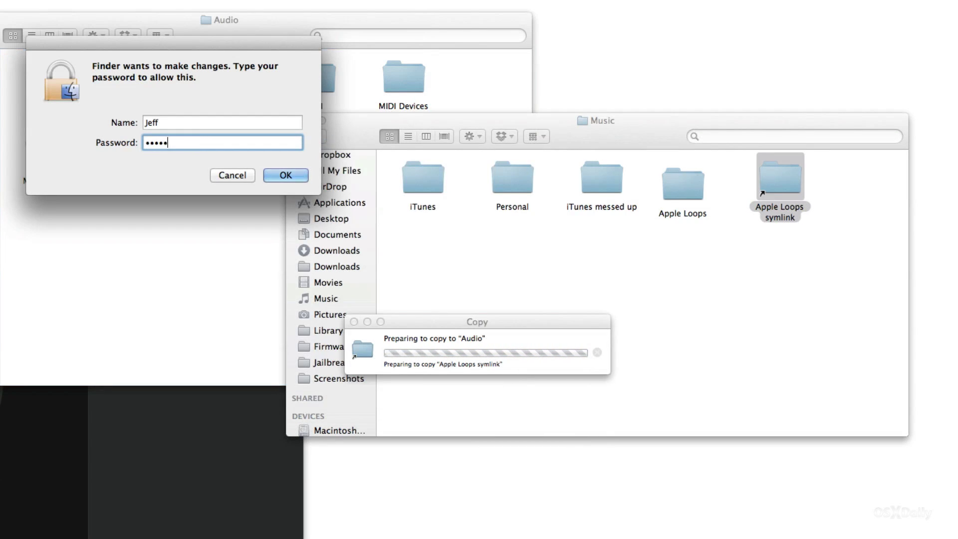
pyautogui.press('Return')
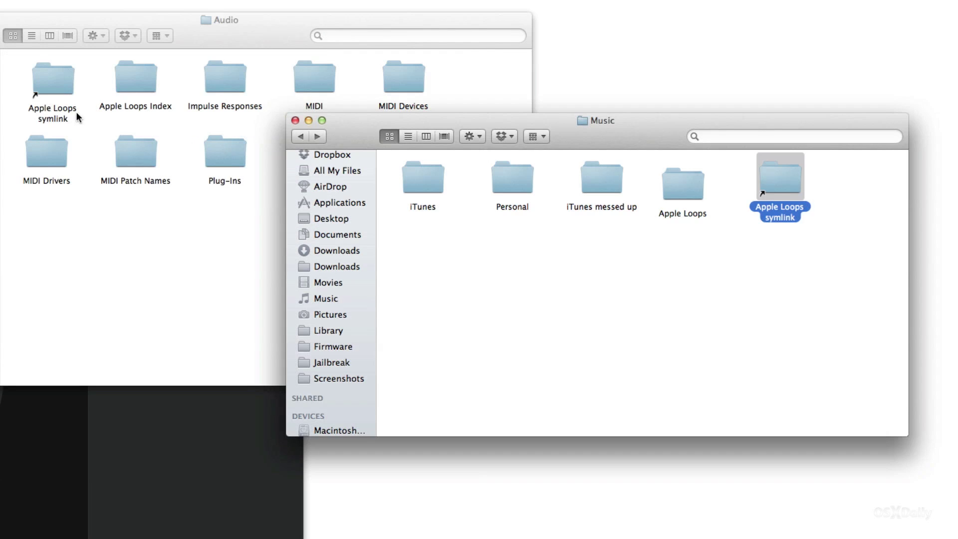
# Rename the symlink to 'Apple Loops', approving the change with the account password.
pyautogui.click(49, 110)
pyautogui.click(50, 115)
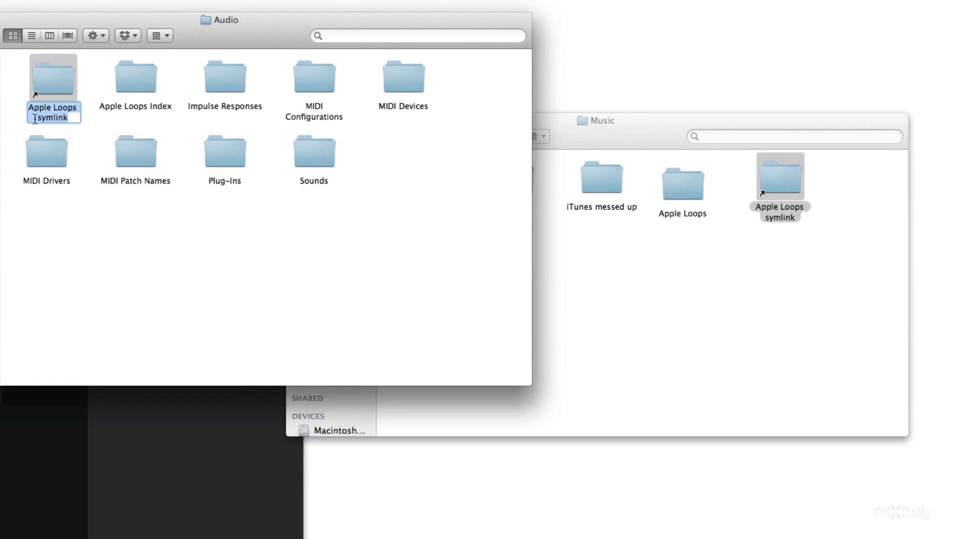
pyautogui.moveTo(37, 119); pyautogui.dragTo(75, 118)
pyautogui.press('BackSpace')
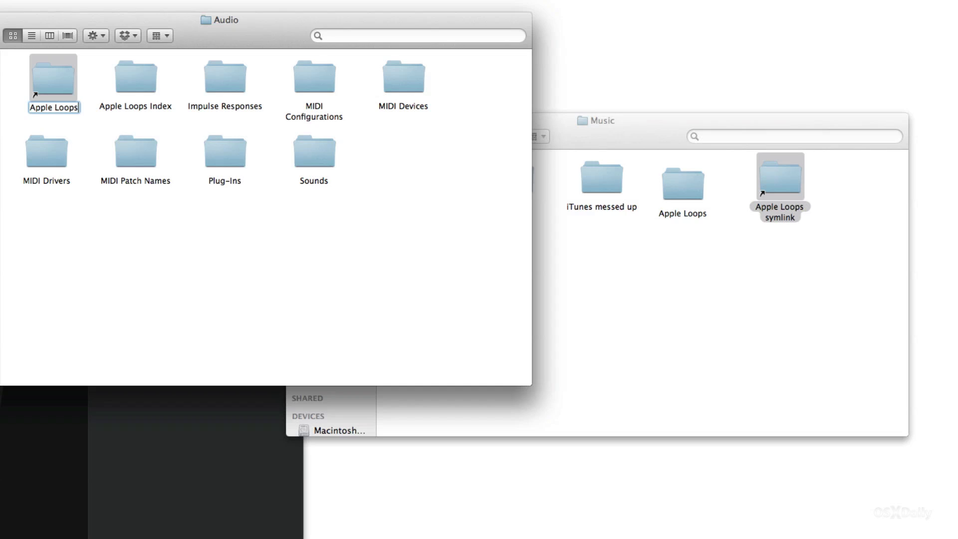
pyautogui.press('Return')
pyautogui.write('••••••••')
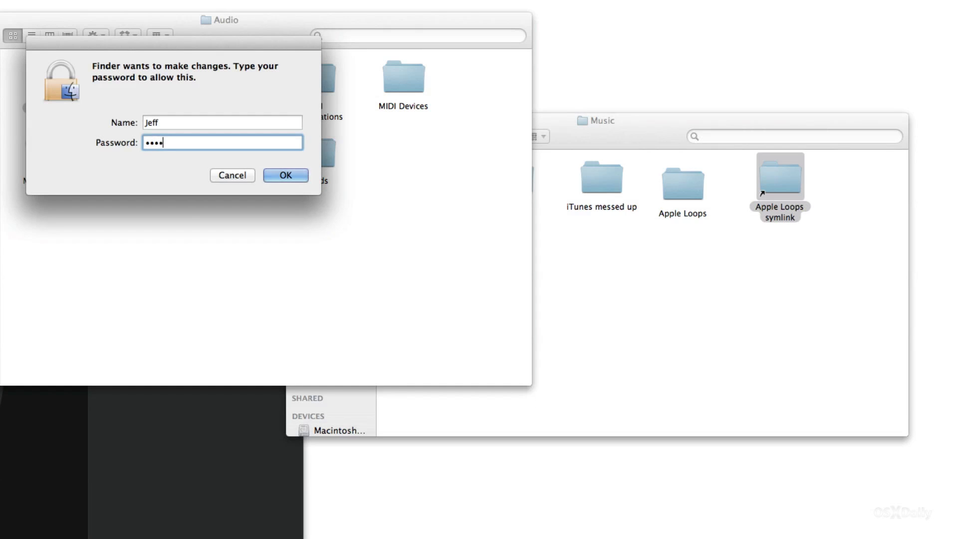
pyautogui.write('•')
pyautogui.press('Return')
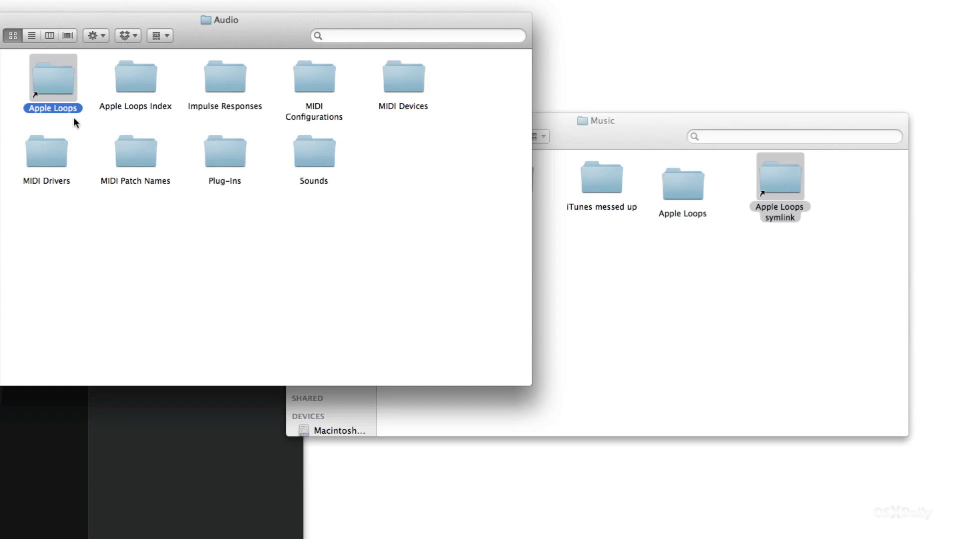
pyautogui.moveTo(43, 82); pyautogui.dragTo(37, 85)
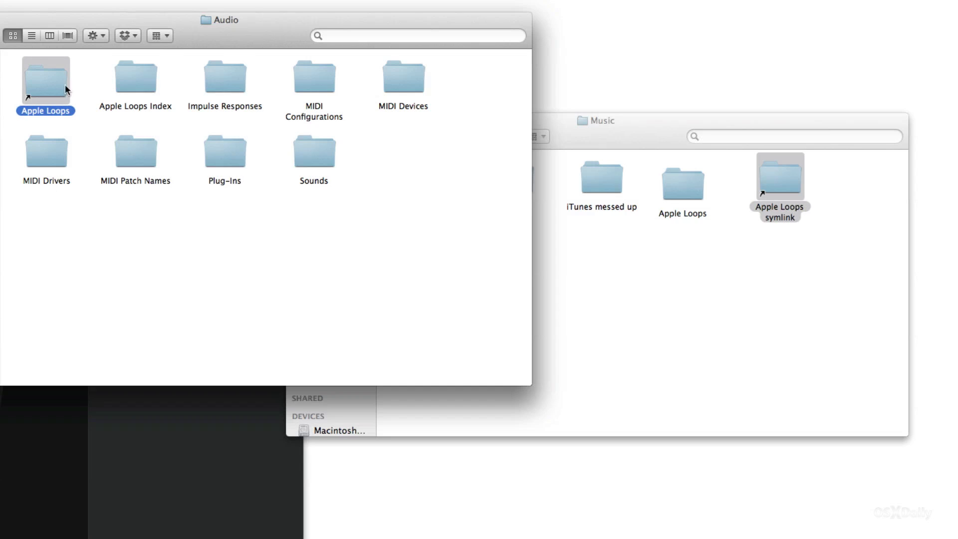
# Move the leftover Apple Loops symlink in the Music folder to the Trash.
pyautogui.click(808, 181)
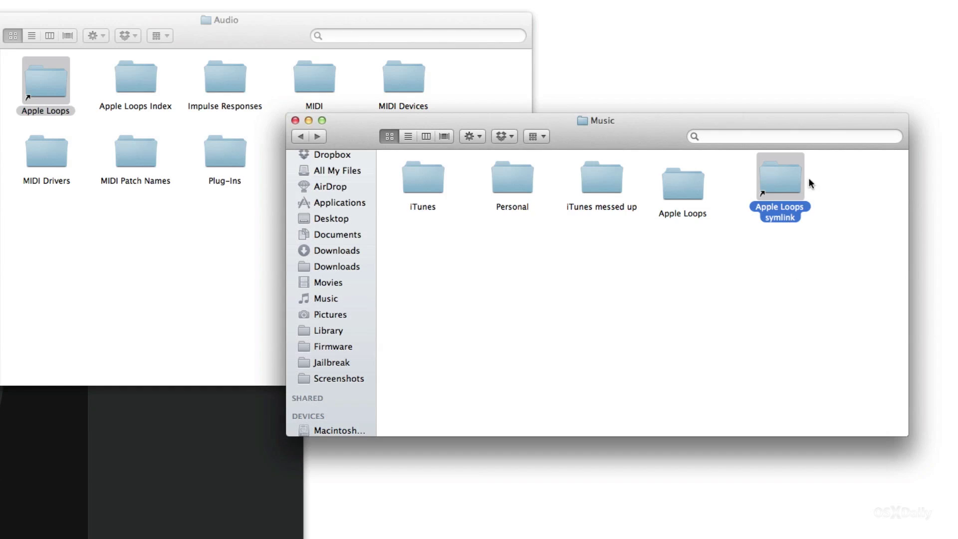
pyautogui.click(779, 222)
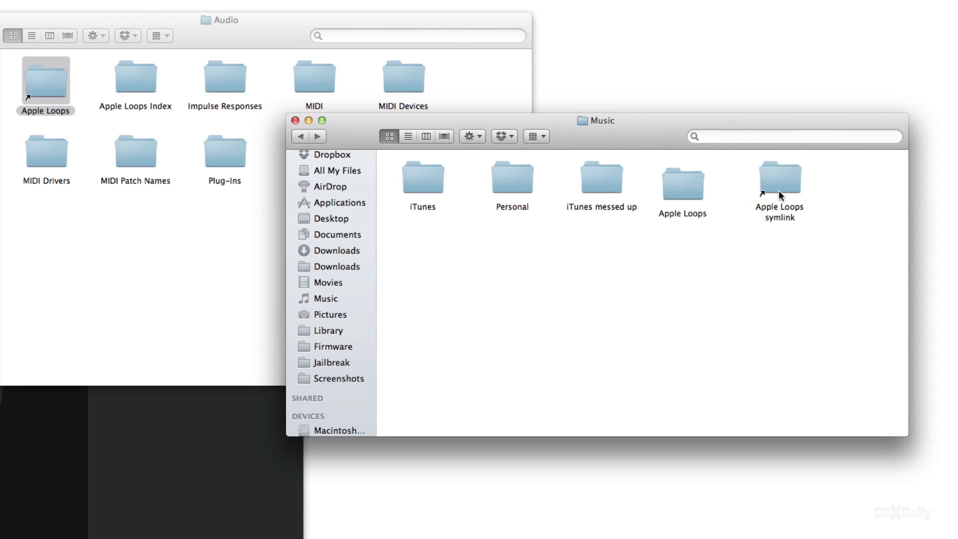
pyautogui.click(778, 190)
pyautogui.press('super+BackSpace')
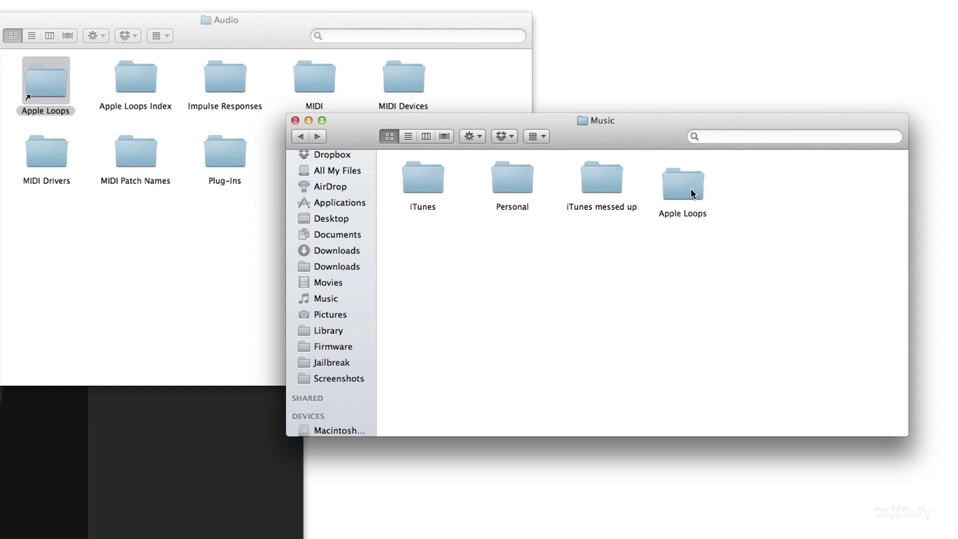
pyautogui.moveTo(690, 188); pyautogui.dragTo(690, 181)
pyautogui.click(692, 263)
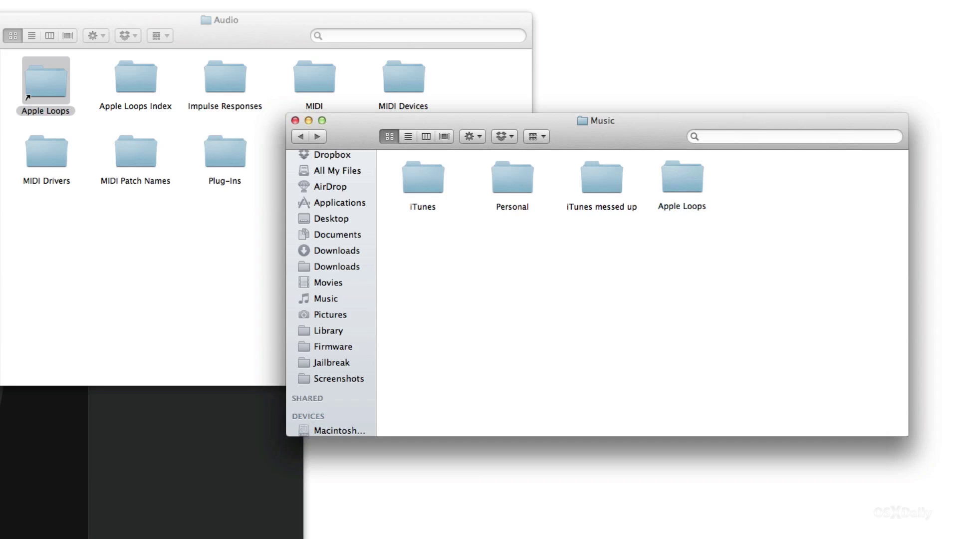
# Follow the Audio link to Apple Loops and use Get Info to confirm Apple sits on Macintosh HDD.
pyautogui.doubleClick(44, 84)
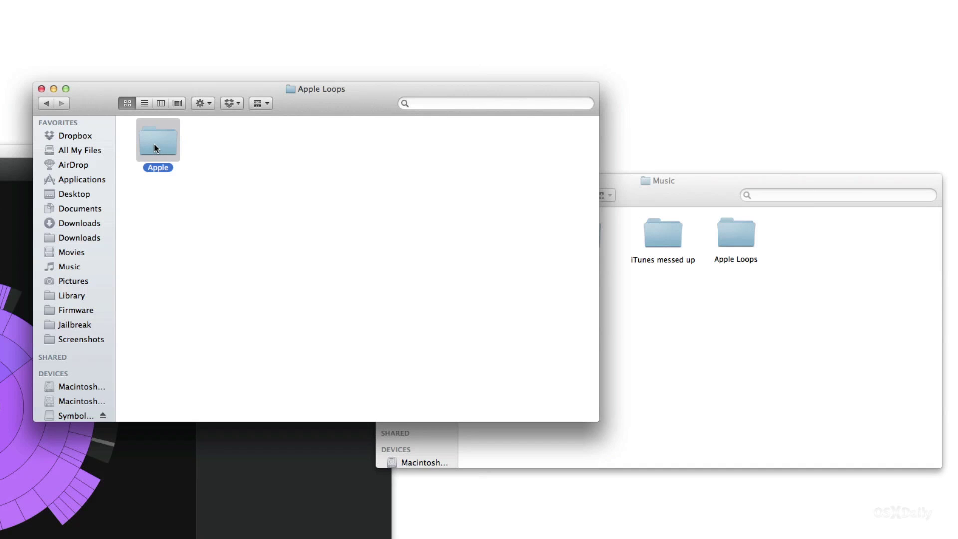
pyautogui.doubleClick(155, 147)
pyautogui.click(46, 104)
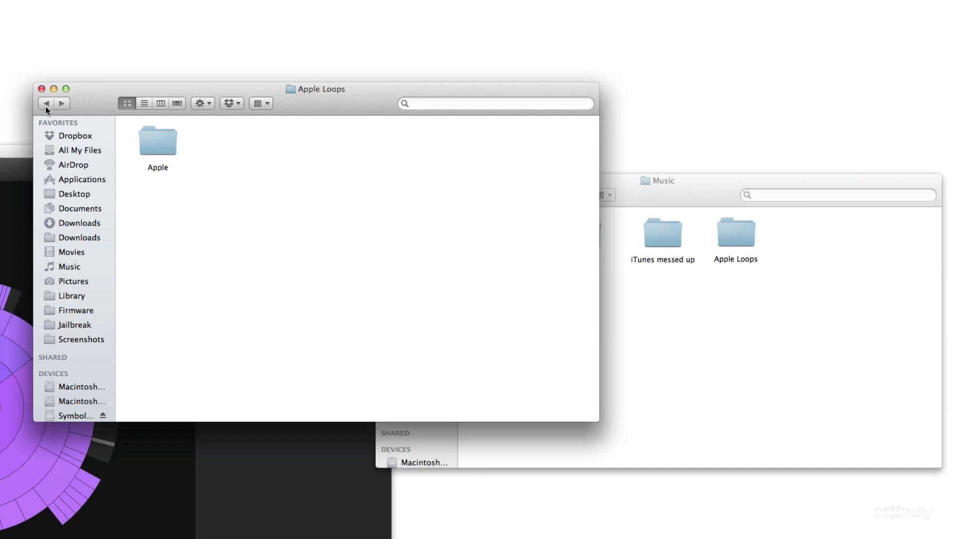
pyautogui.rightClick(155, 146)
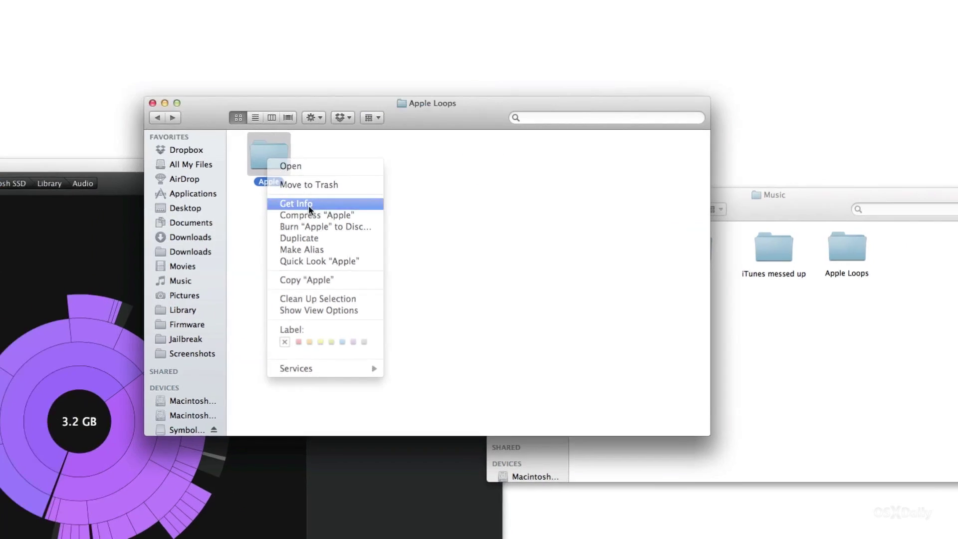
pyautogui.click(197, 191)
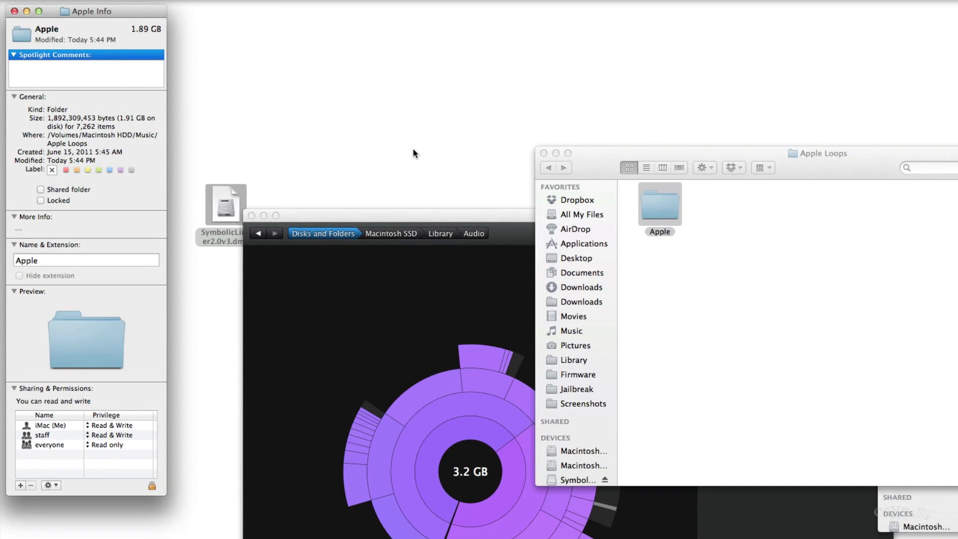
pyautogui.moveTo(48, 135); pyautogui.dragTo(132, 135)
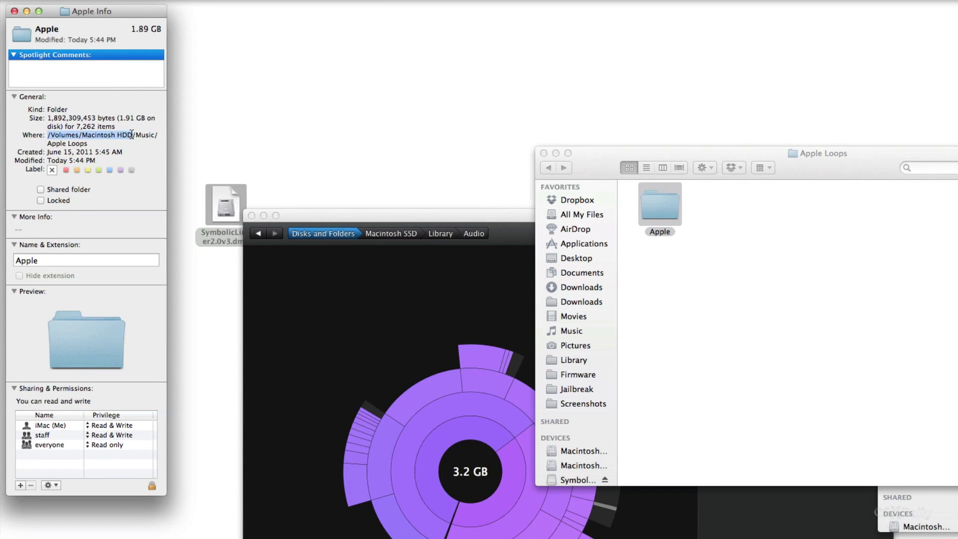
pyautogui.click(14, 11)
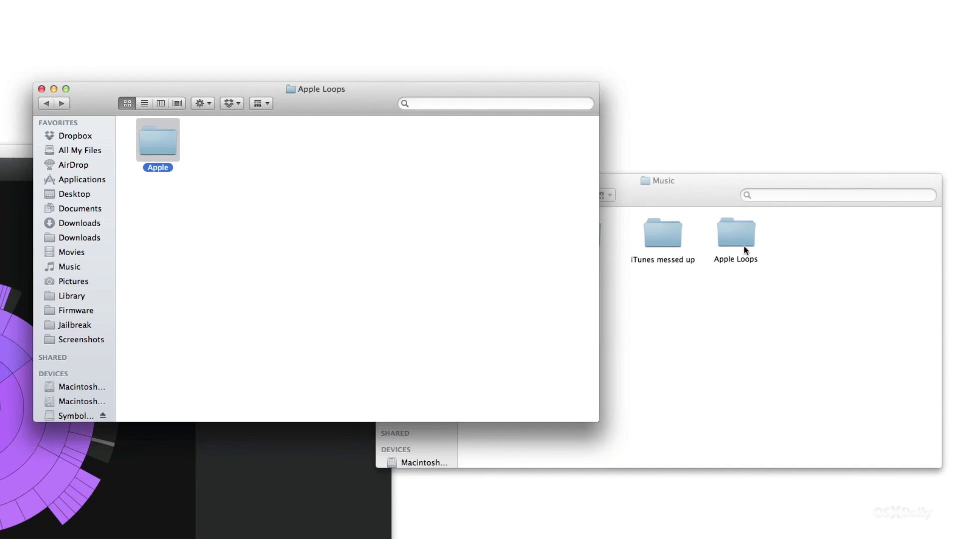
pyautogui.doubleClick(743, 244)
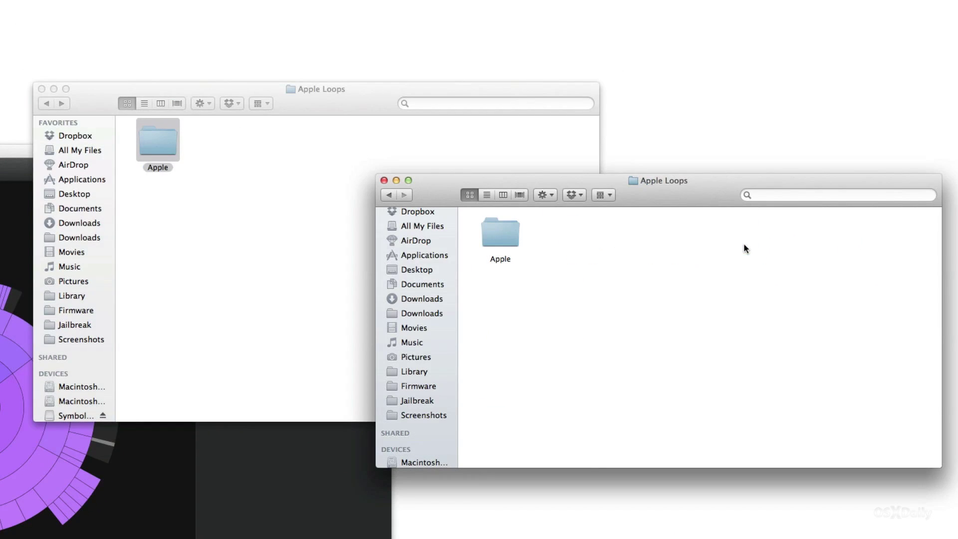
pyautogui.click(383, 180)
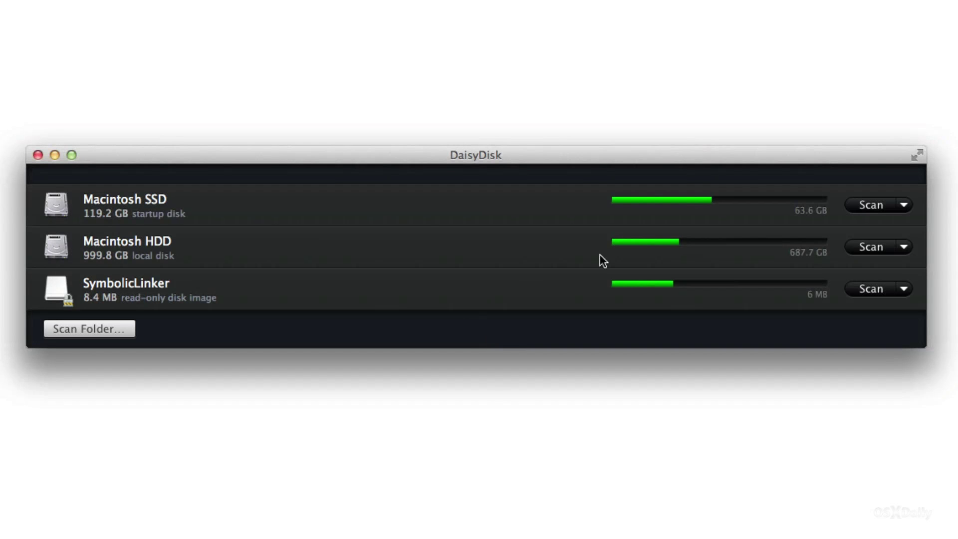
# Rescan Macintosh SSD and drill into Library > Audio, now 1.3 GB with no Apple Loops.
pyautogui.click(871, 205)
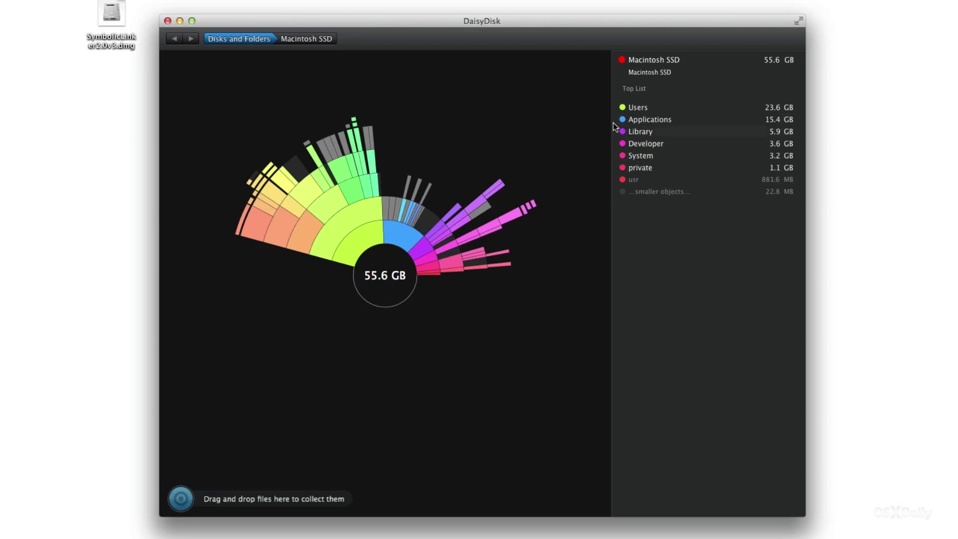
pyautogui.click(649, 130)
pyautogui.click(654, 121)
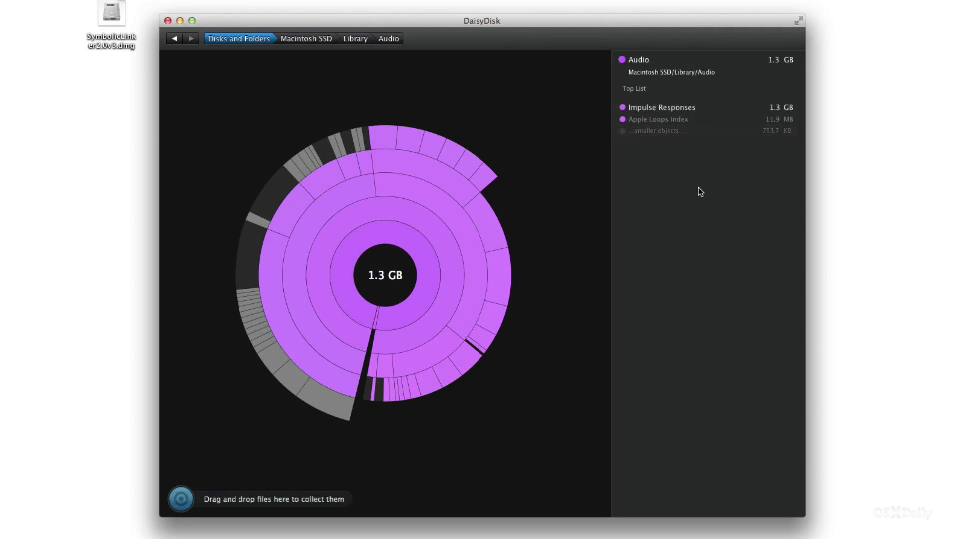